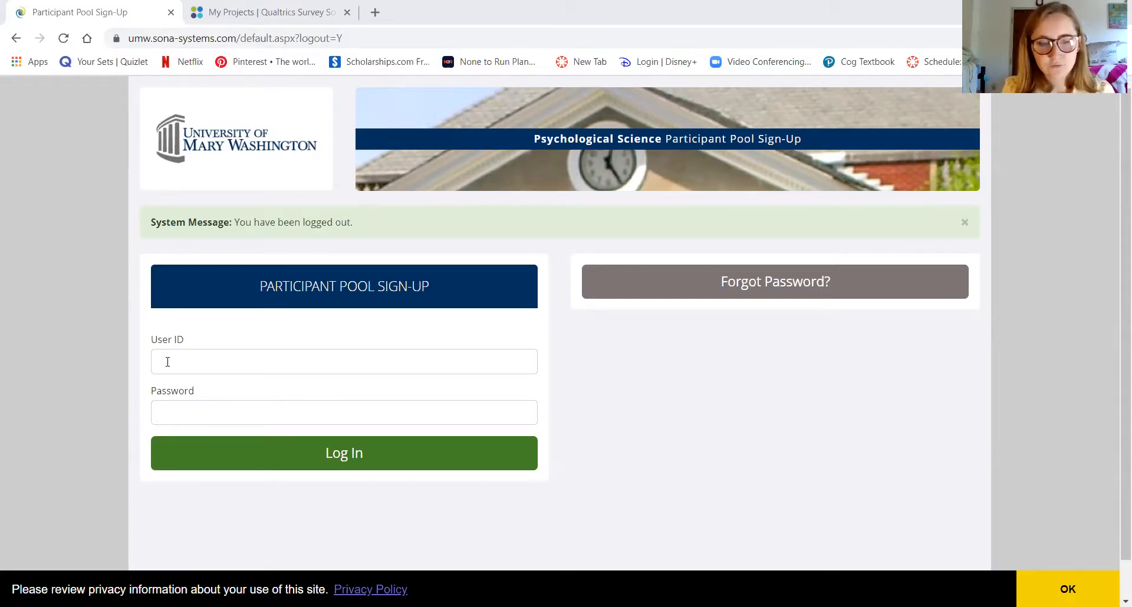
Step: Log in to the participant pool site with the researcher's user ID and the account password
click(167, 361)
text(fresea)
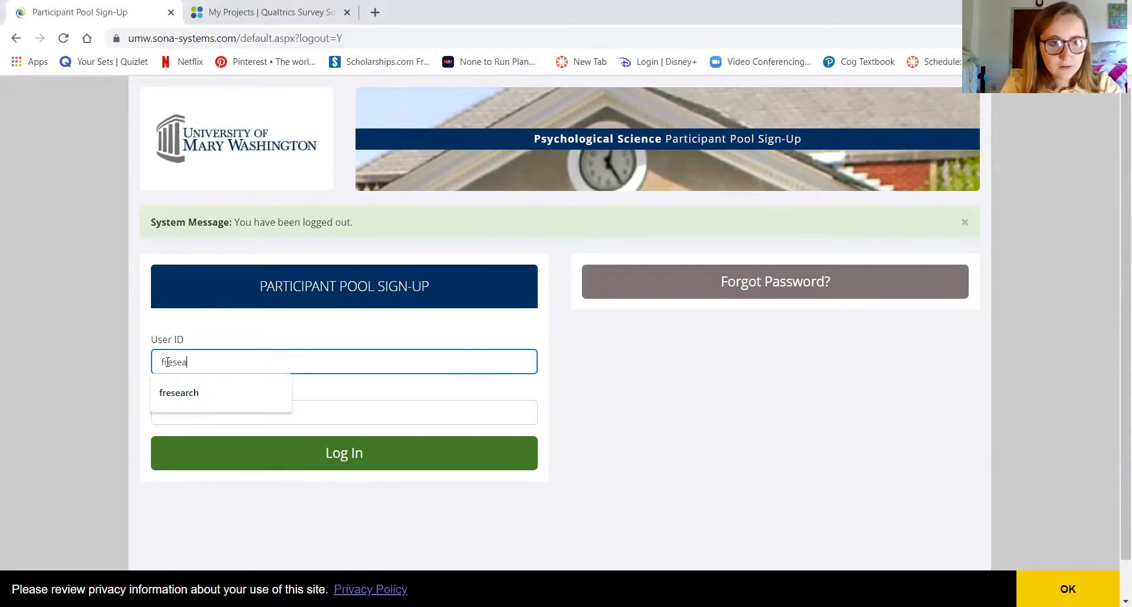
text(rch)
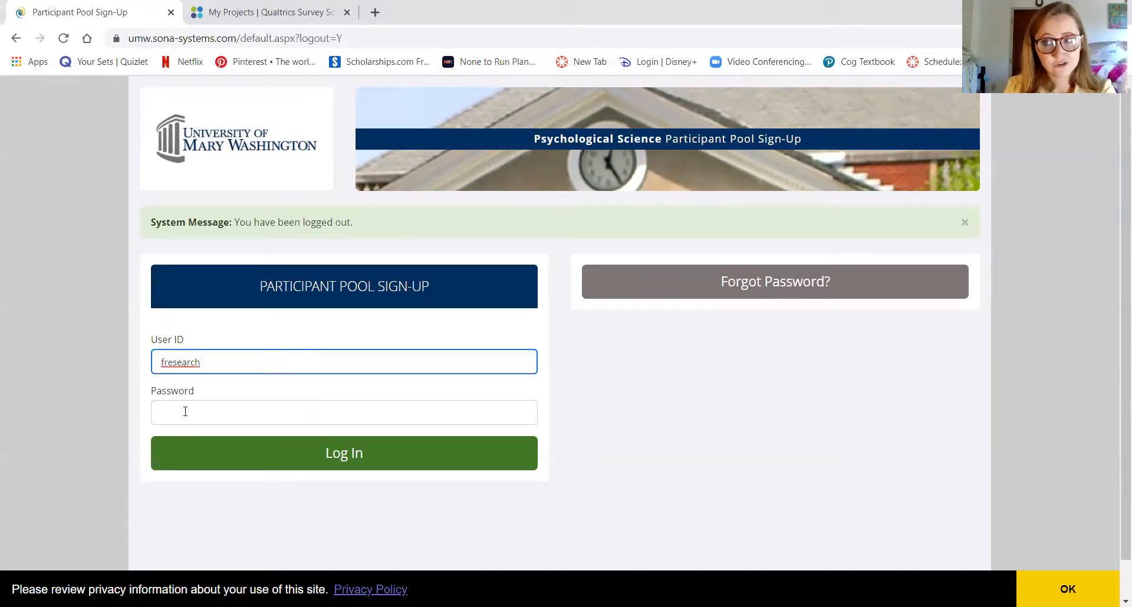
click(205, 417)
text(•••••••••)
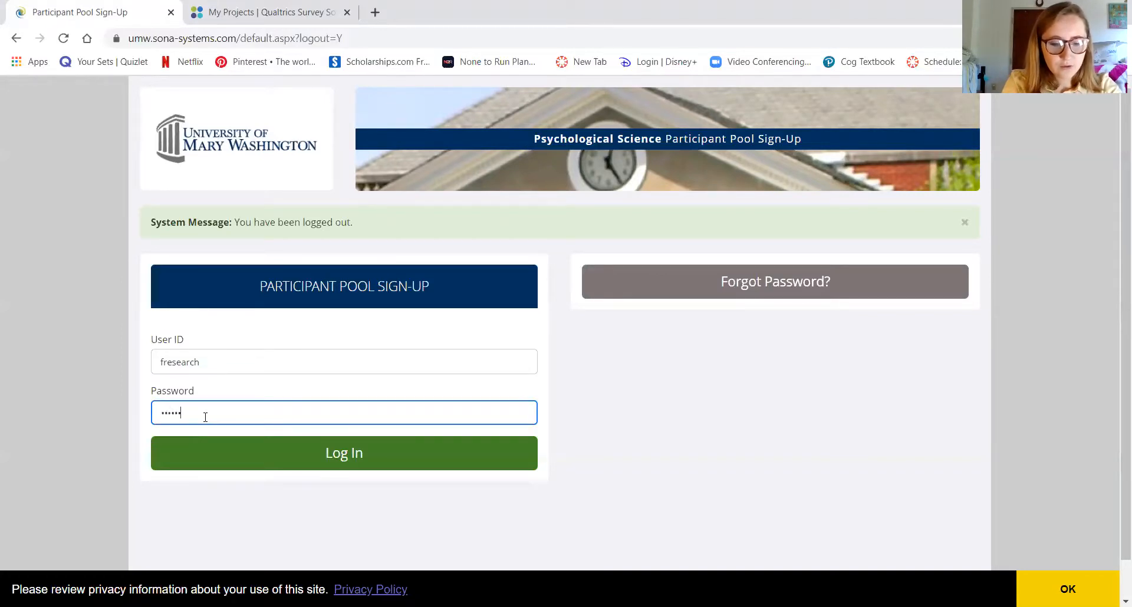
key(Return)
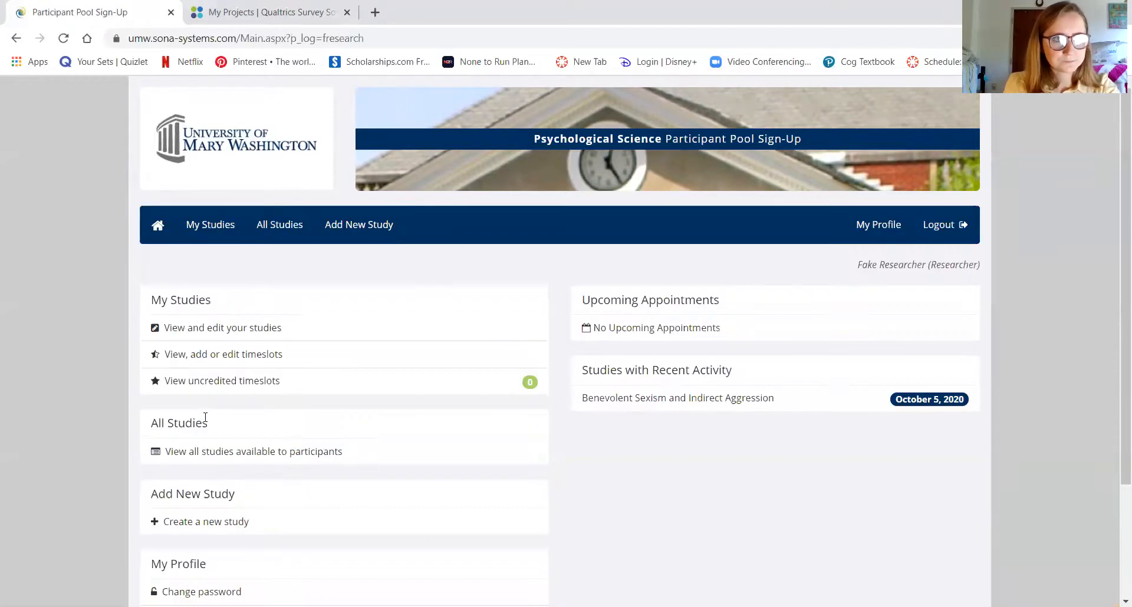
Step: Start adding a new study of the Online External Study type and continue to its information form
scroll(204, 417, down, 2)
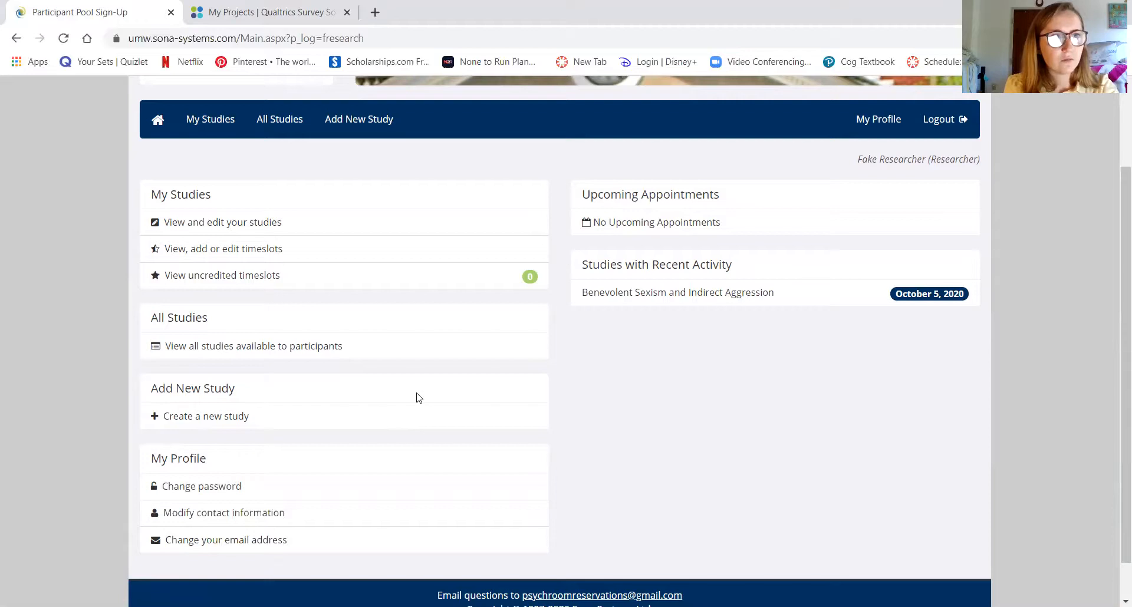
scroll(418, 398, up, 2)
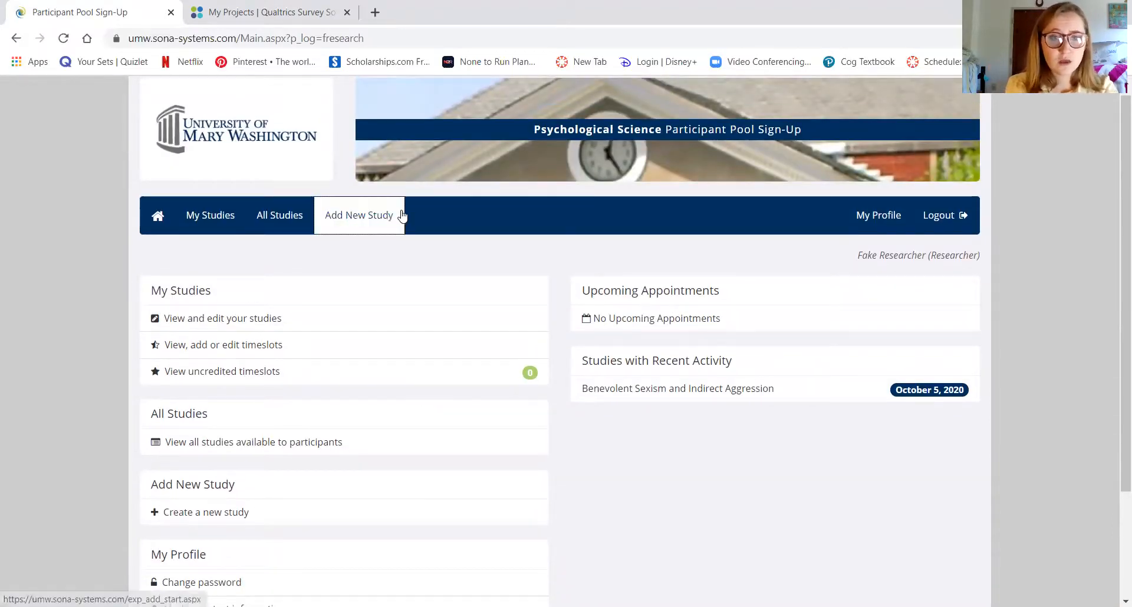
click(375, 225)
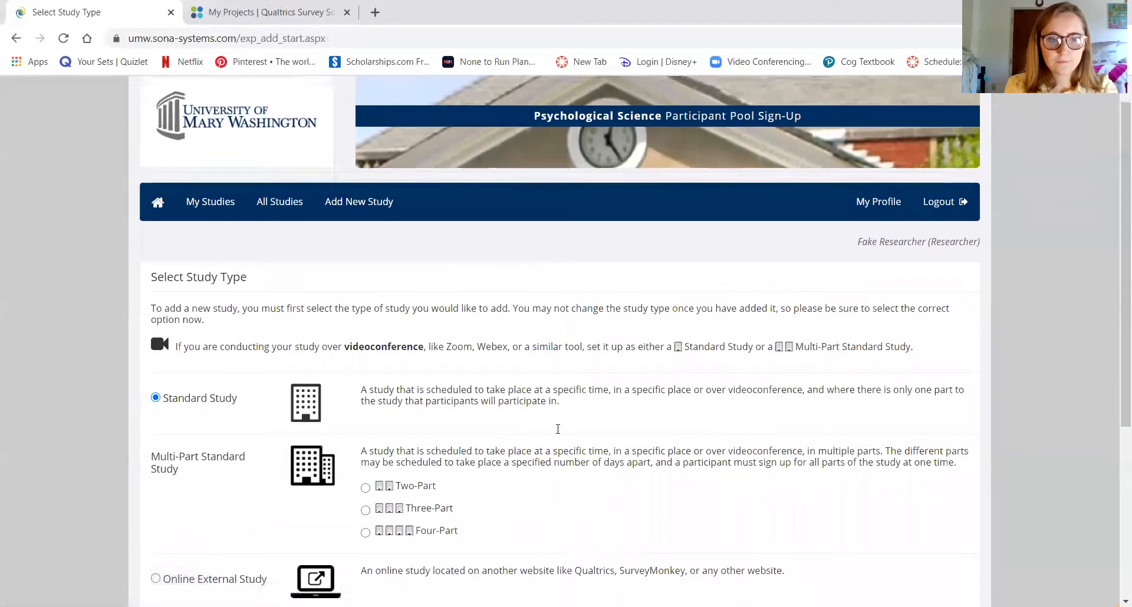
scroll(557, 429, down, 3)
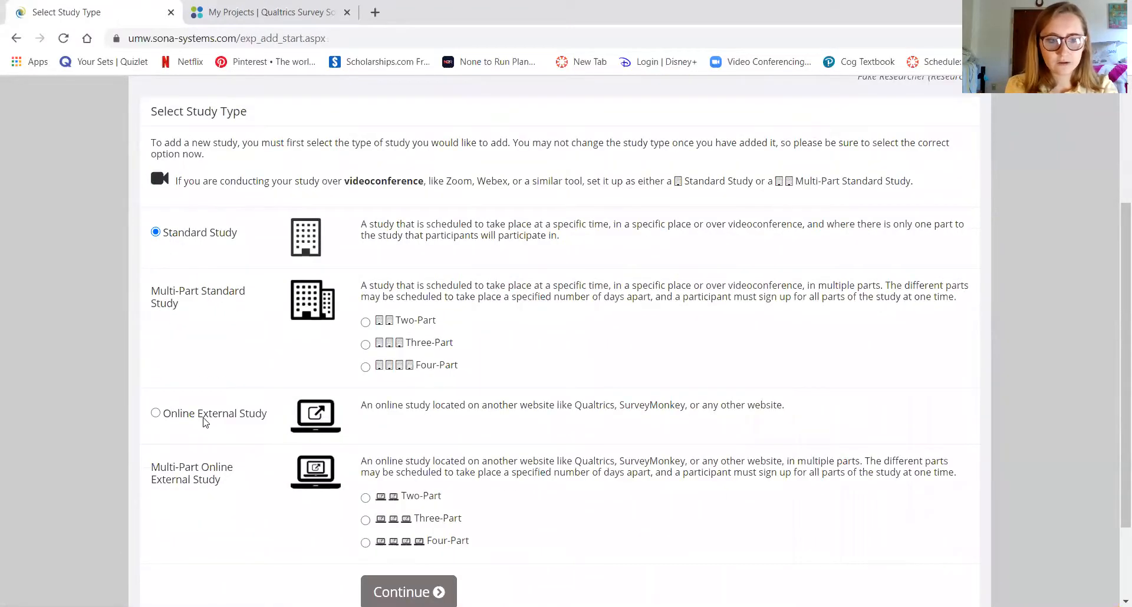
click(155, 413)
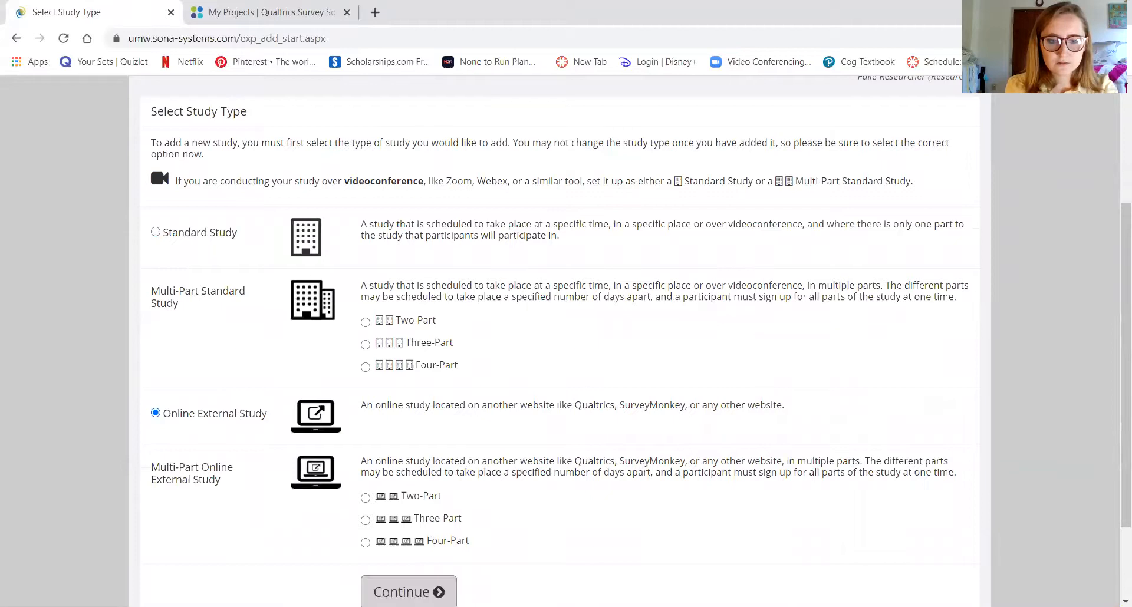
click(407, 591)
Step: Look through the blank study information form from the basic fields to the comment fields at its end
scroll(533, 526, down, 8)
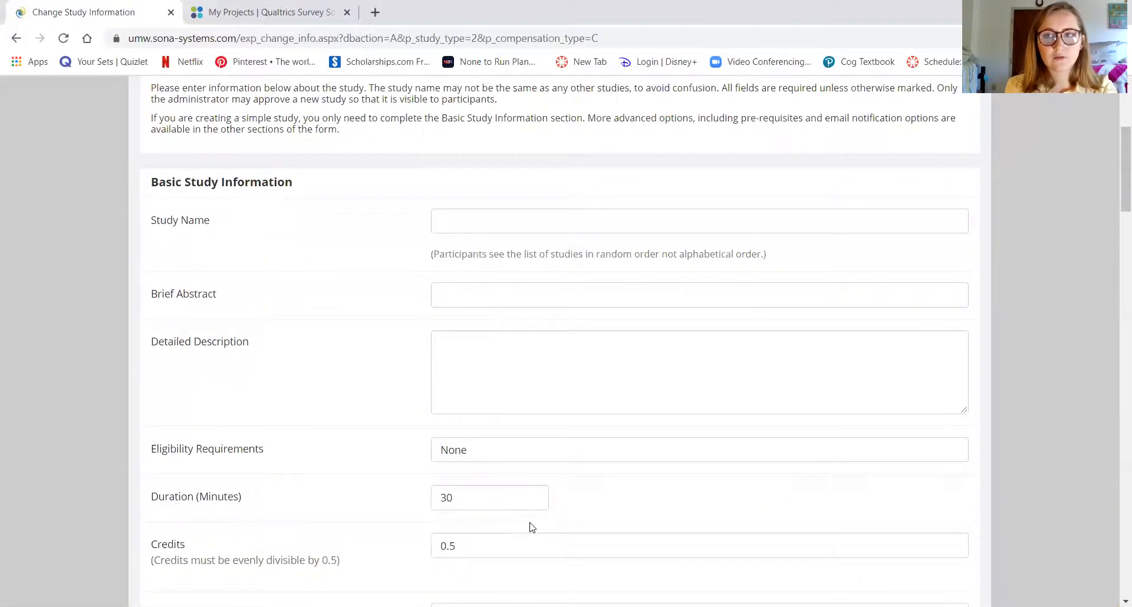
scroll(532, 528, down, 1)
click(583, 461)
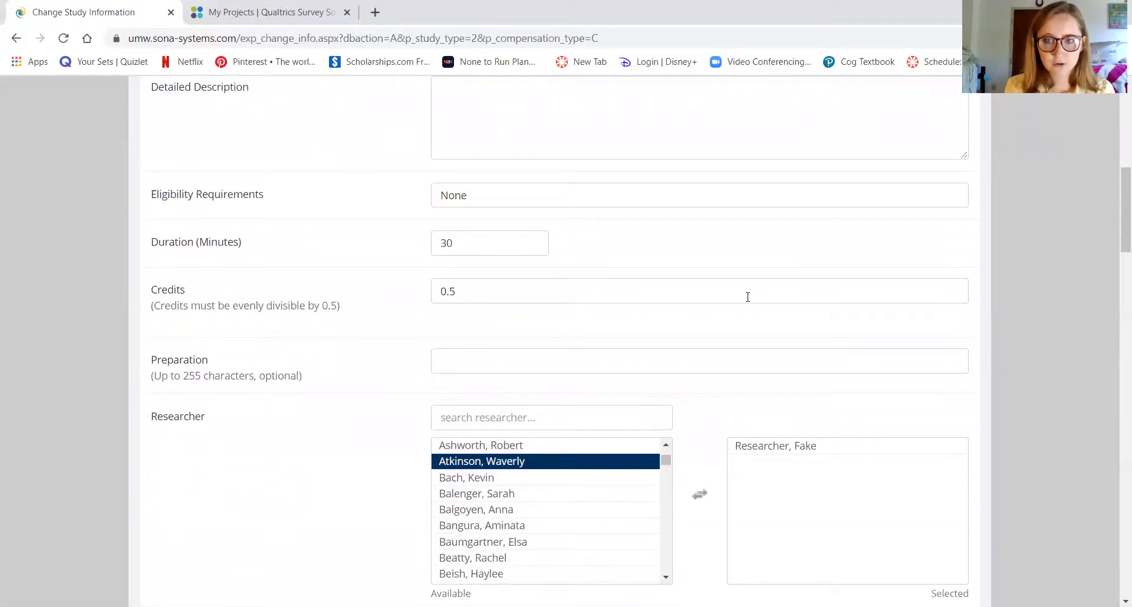
scroll(748, 298, up, 5)
scroll(750, 302, down, 7)
scroll(747, 300, down, 15)
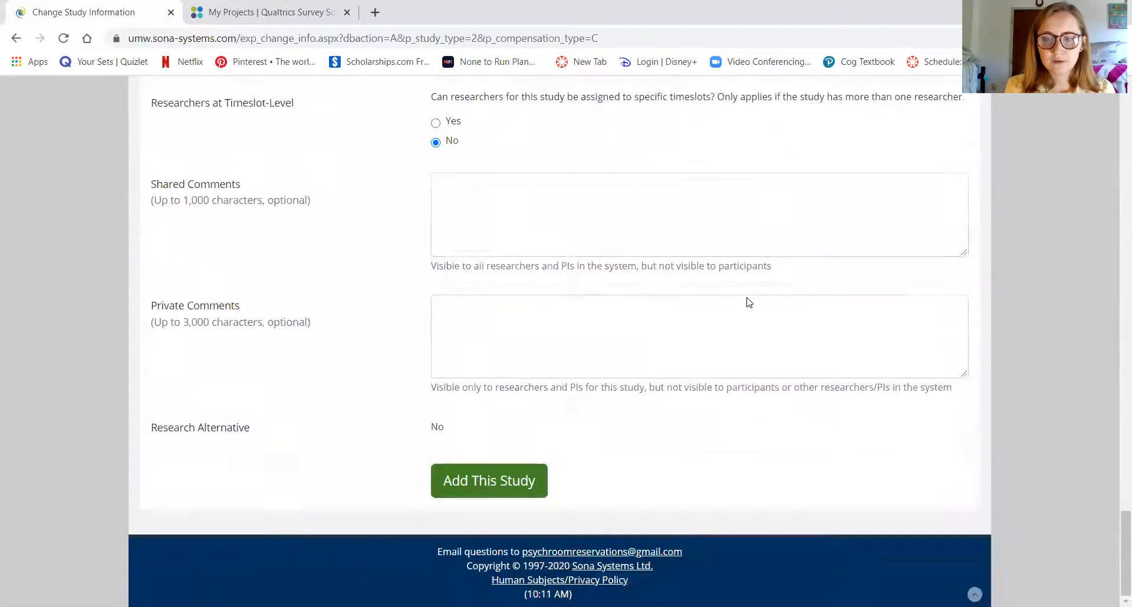
scroll(513, 580, up, 20)
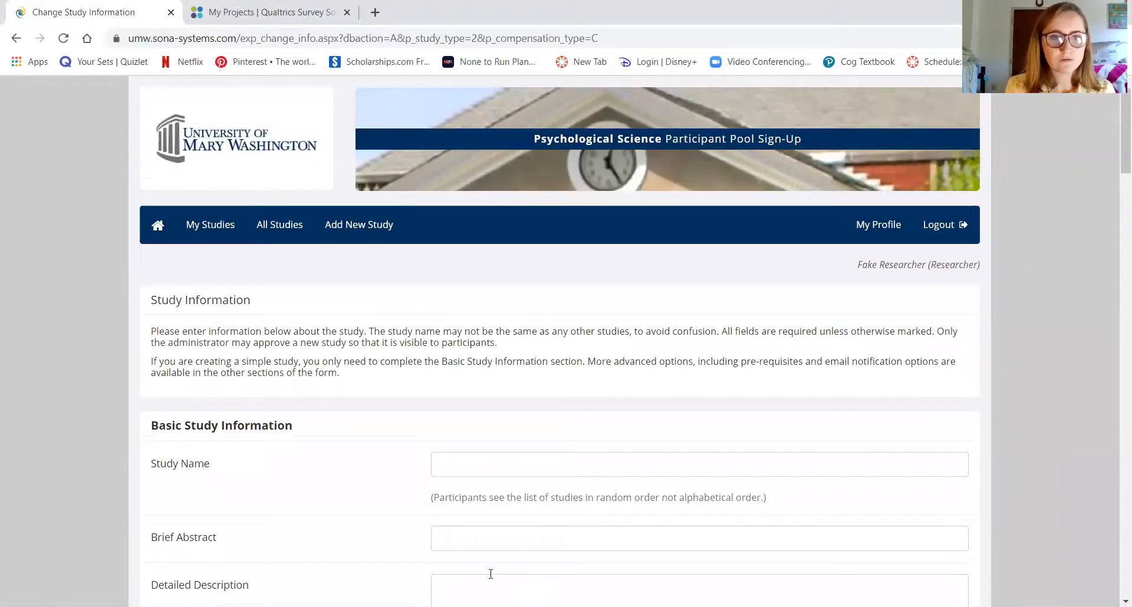
Step: Open the existing Benevolent Sexism and Indirect Aggression study from your own studies for changing its study information
click(220, 227)
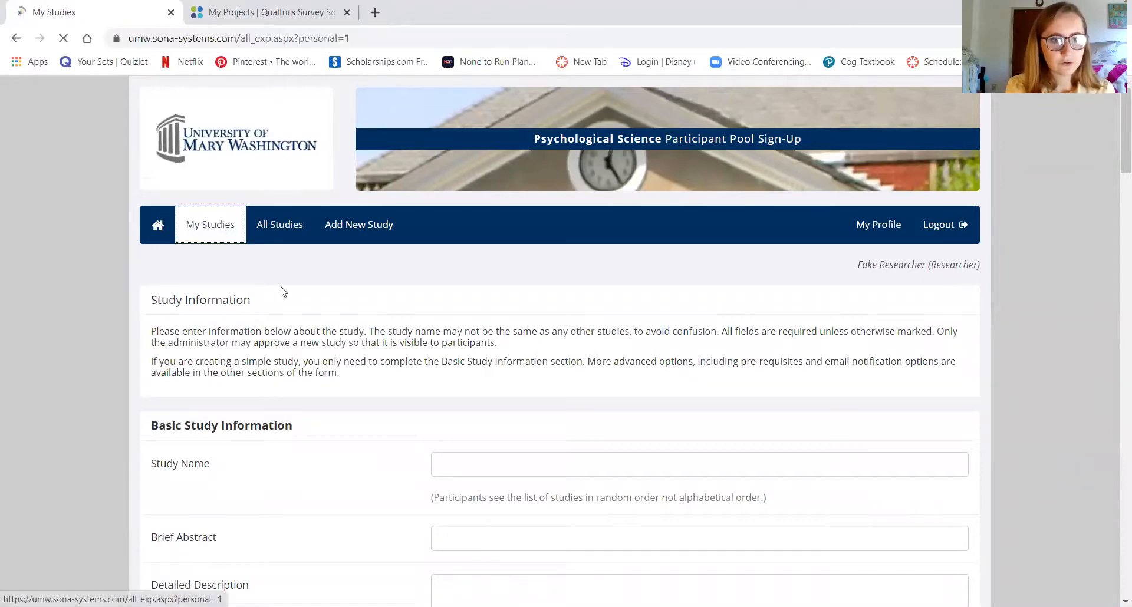
click(340, 432)
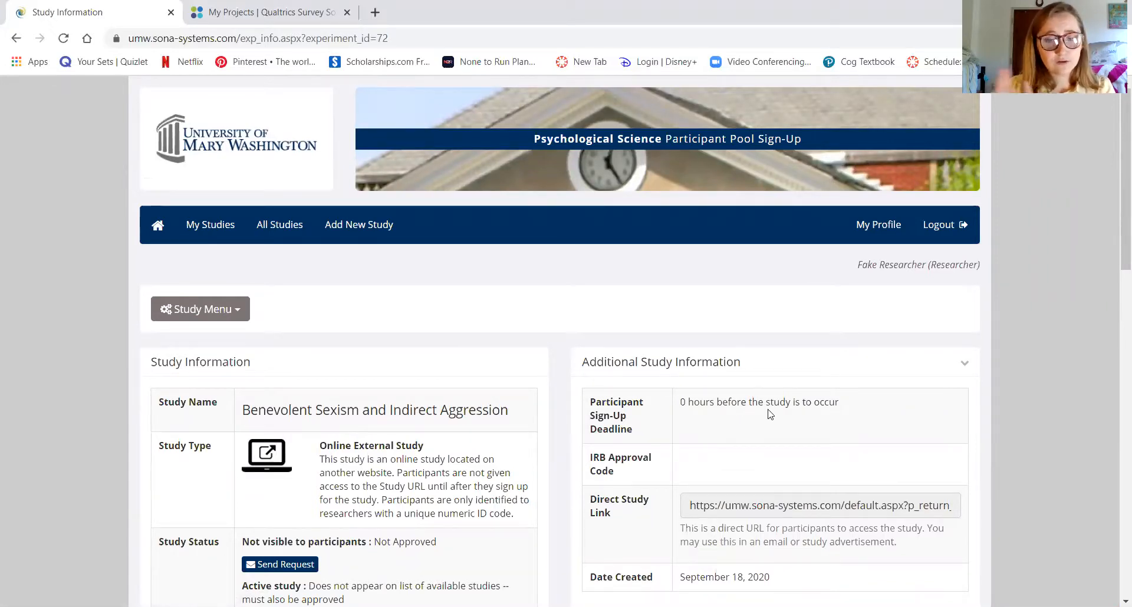
click(224, 312)
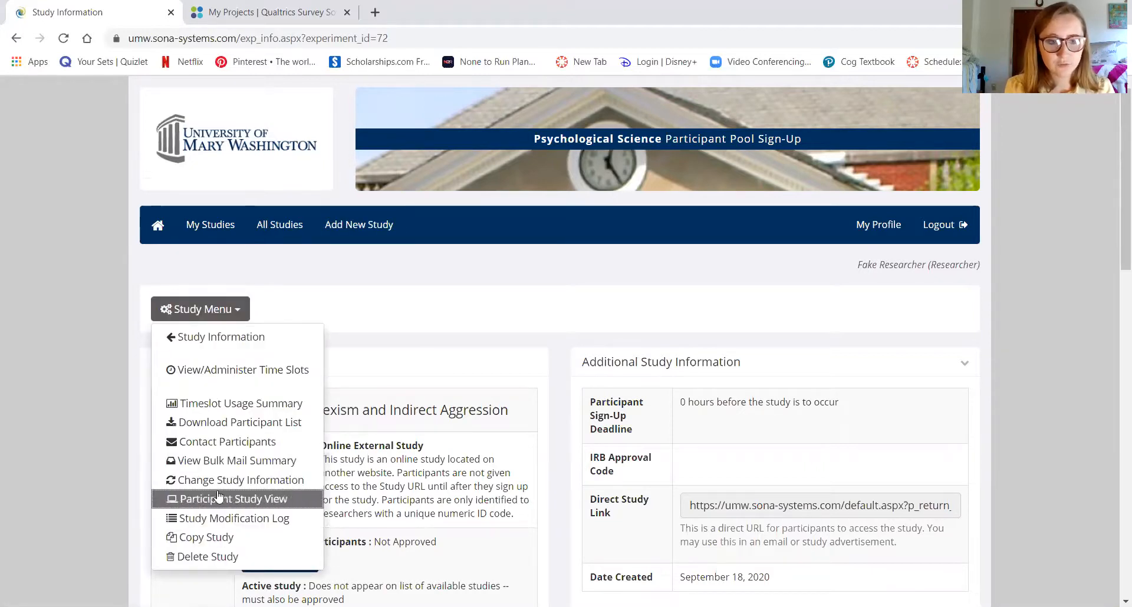
click(236, 480)
Step: Review the study's description, eligibility, duration, credits, researchers, approval and active status, and the pre-requisite settings
scroll(569, 518, down, 3)
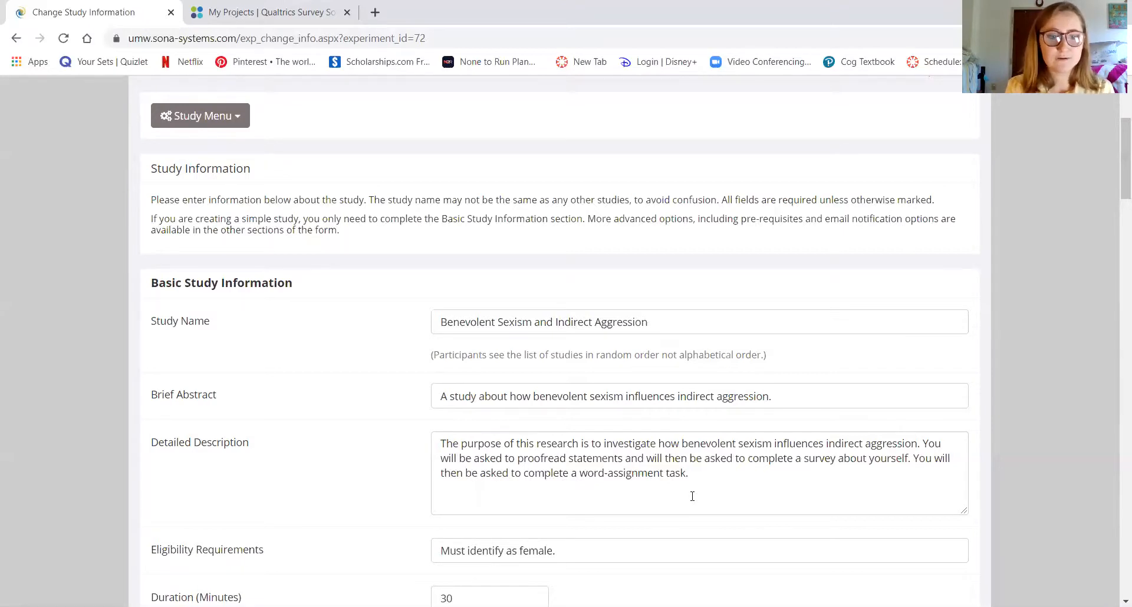
scroll(692, 496, down, 3)
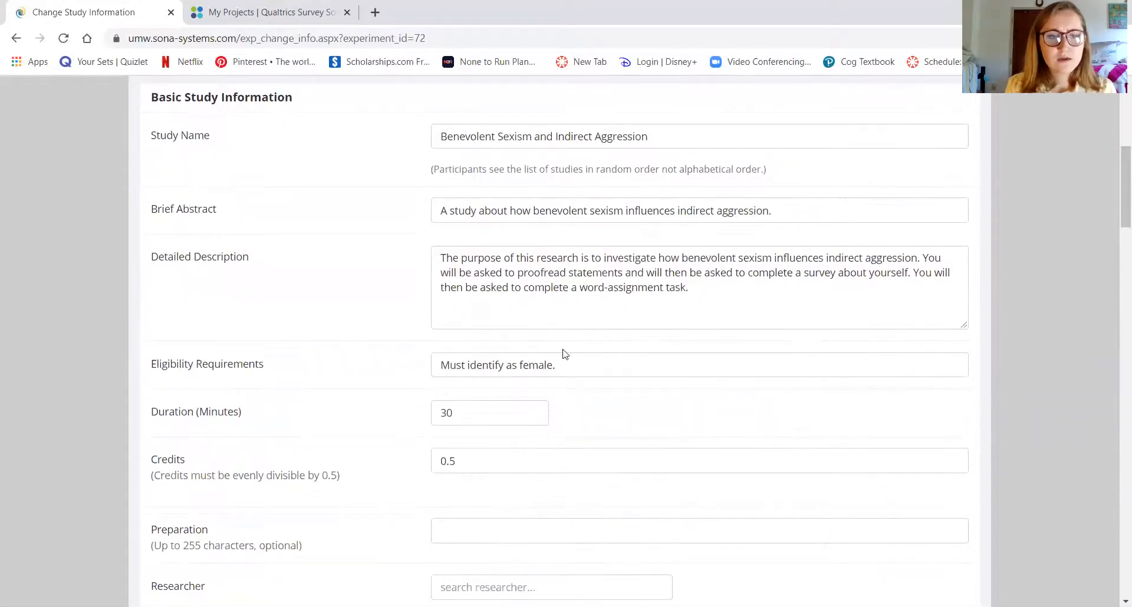
scroll(562, 354, down, 2)
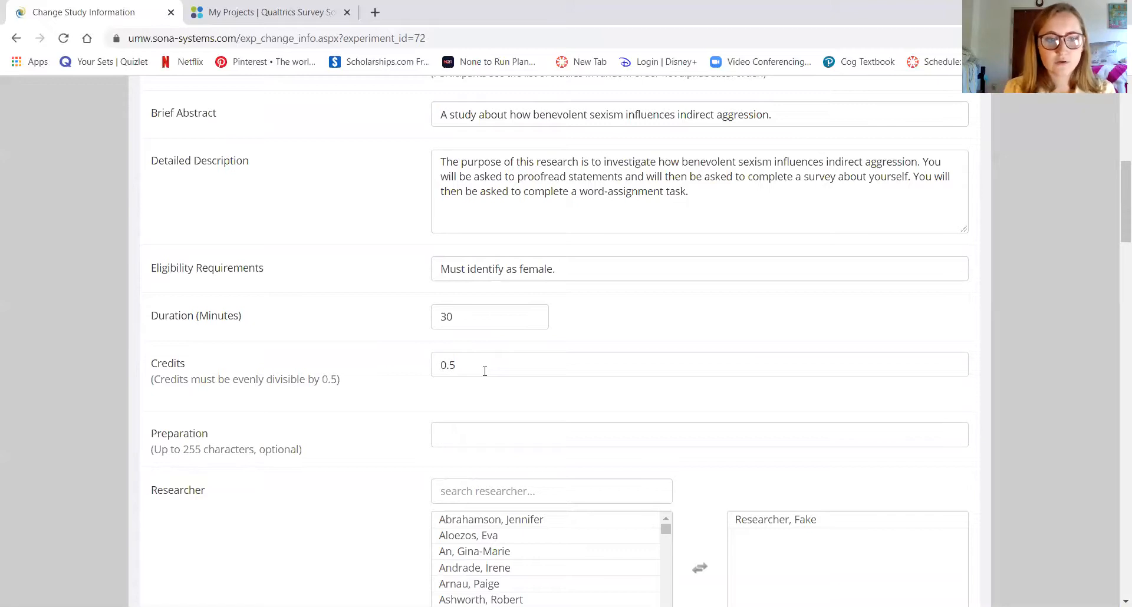
scroll(484, 371, down, 5)
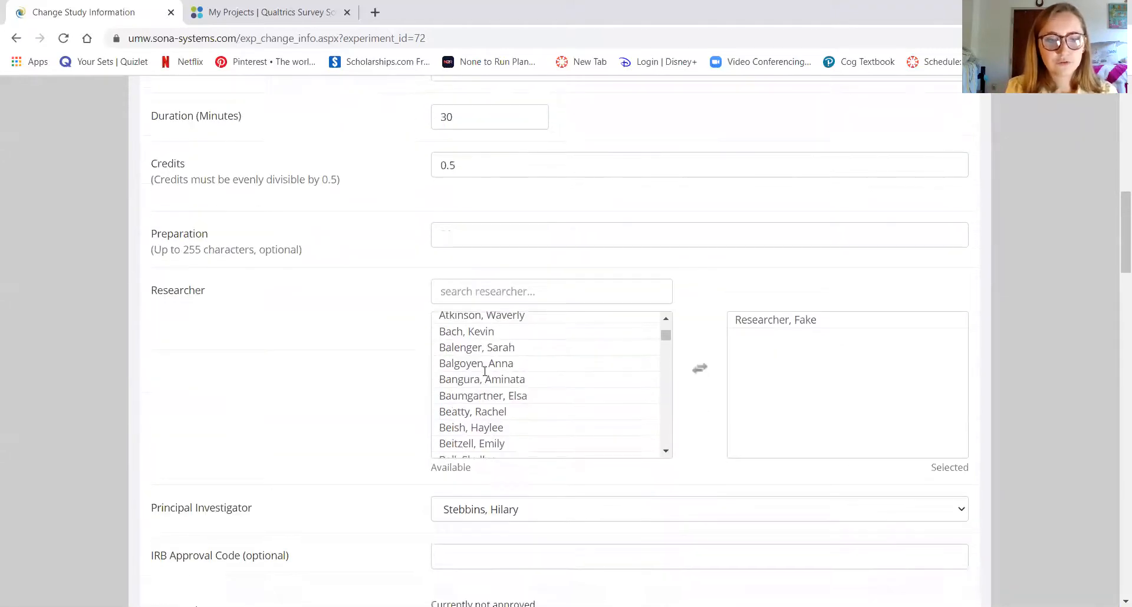
scroll(277, 458, down, 4)
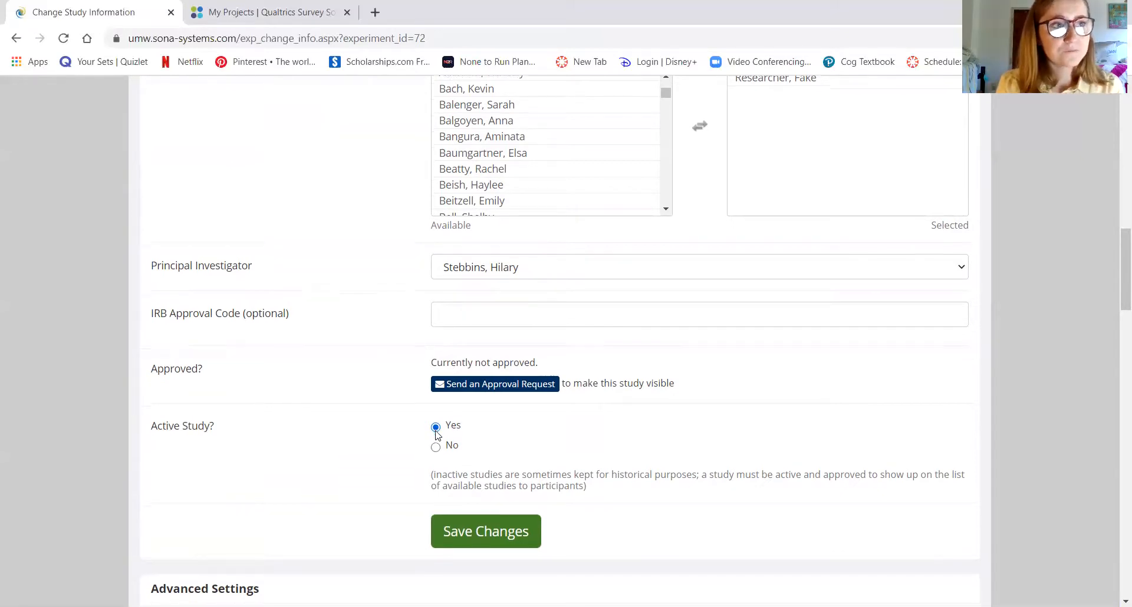
scroll(436, 432, down, 2)
scroll(438, 435, down, 3)
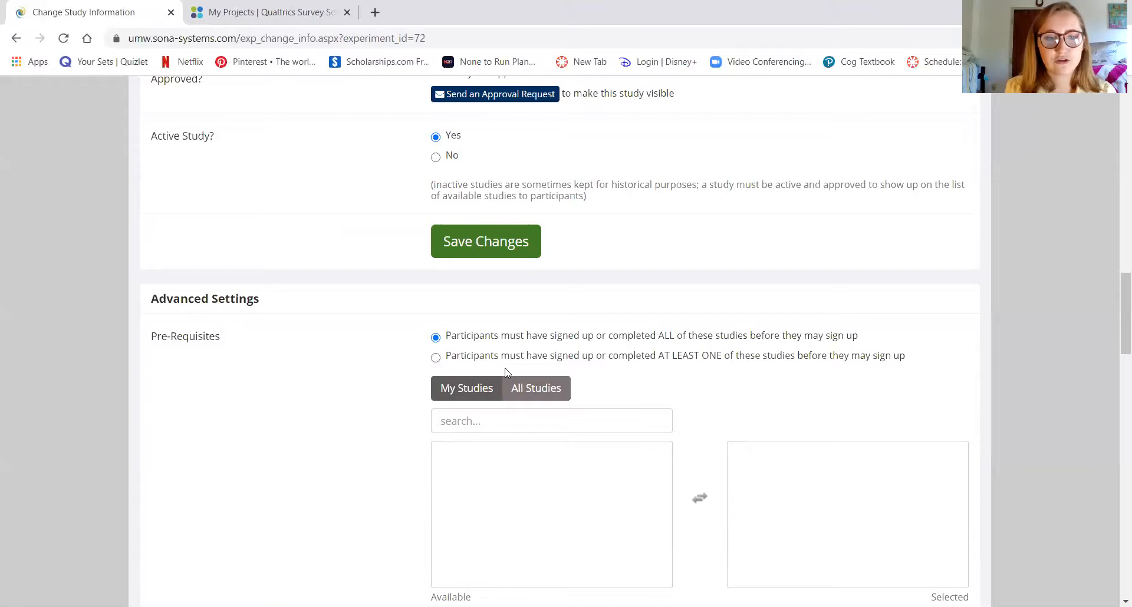
scroll(505, 371, down, 3)
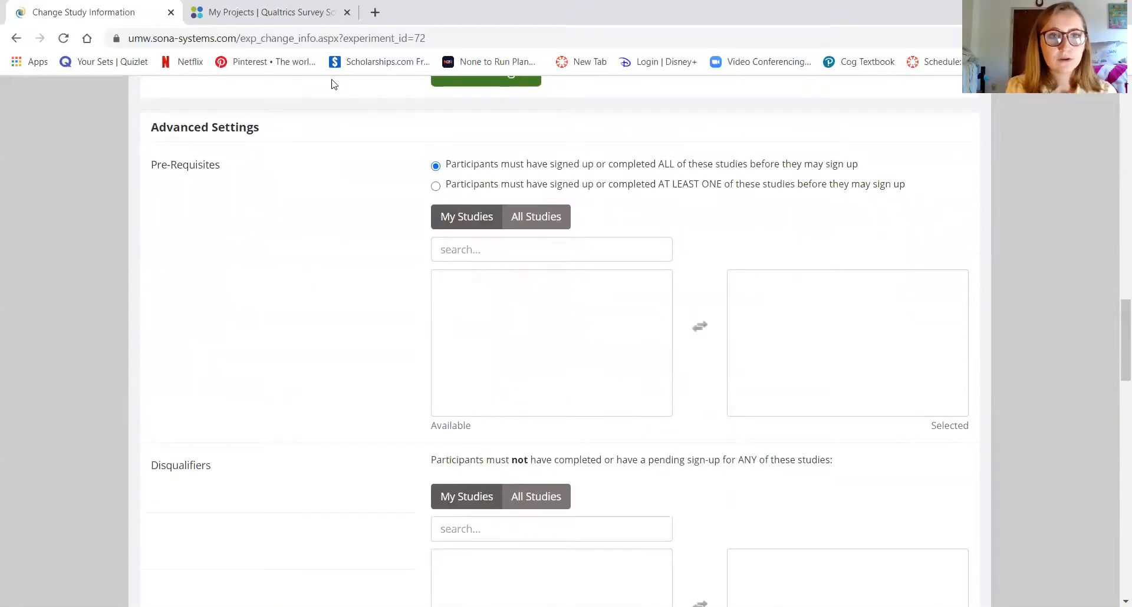
Step: Switch to Qualtrics, open the Benevolent Sexism and Indirect Aggression survey's distributions and copy its anonymous survey link address
click(278, 8)
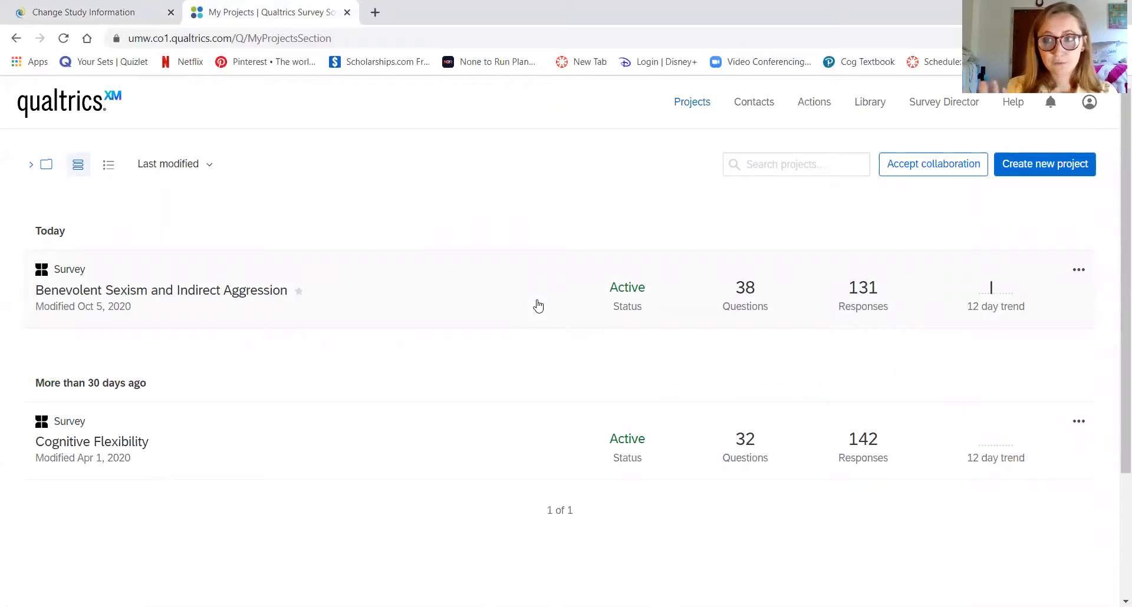
click(224, 295)
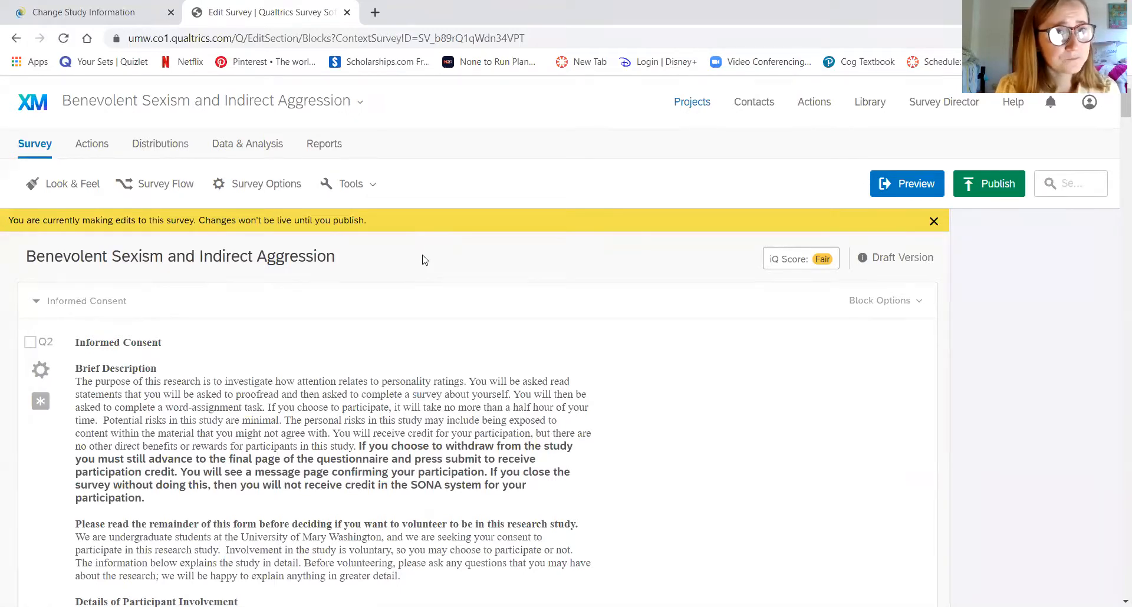
click(152, 152)
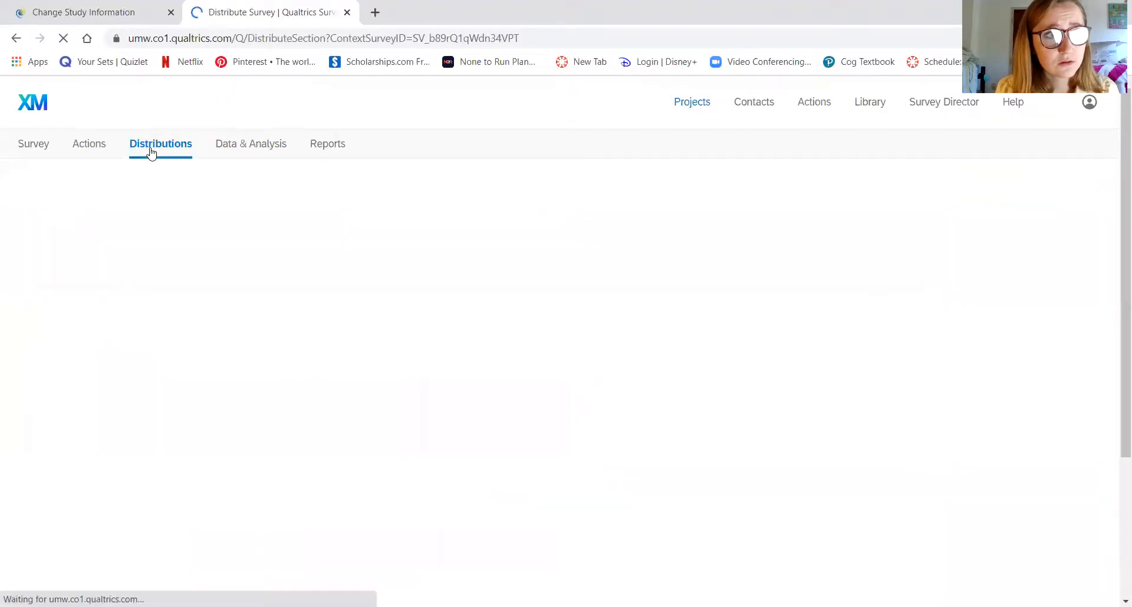
drag(336, 322, 844, 487)
click(844, 487)
right_click(670, 345)
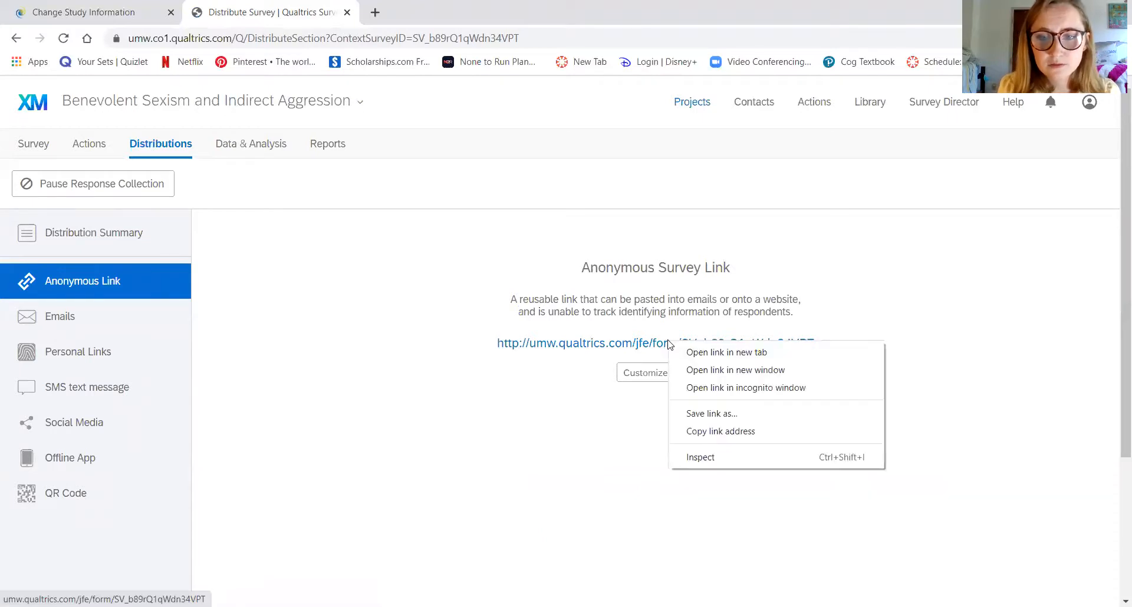
click(720, 431)
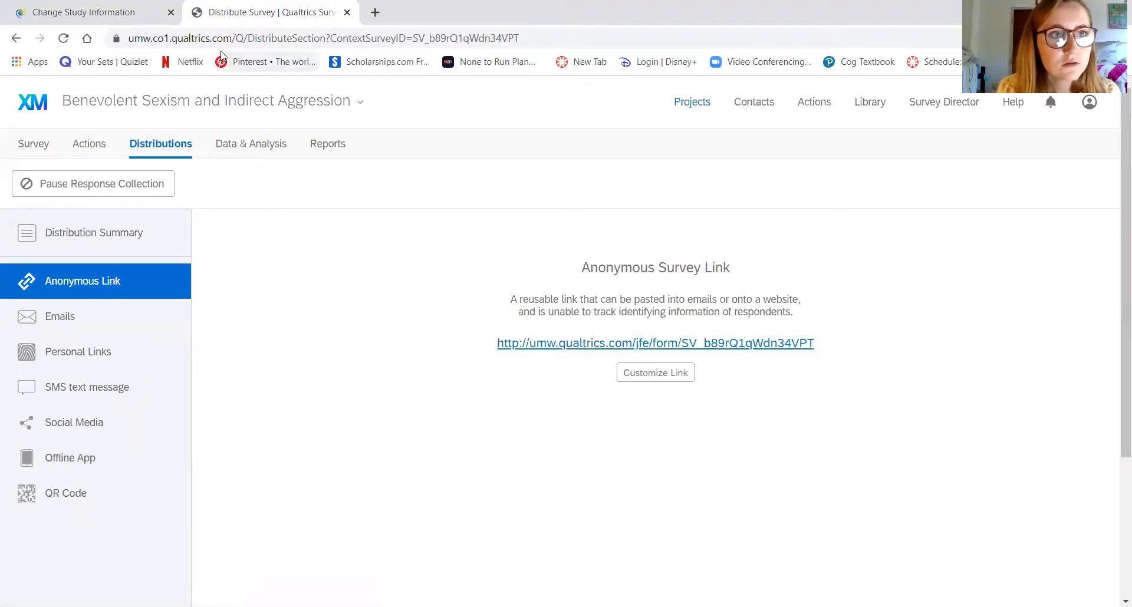
Step: Back in the Sona study form, replace the Study URL with the copied survey link followed by ?id=%SURVEY_CODE% and highlight the id=%SURVEY_CODE% part
click(110, 17)
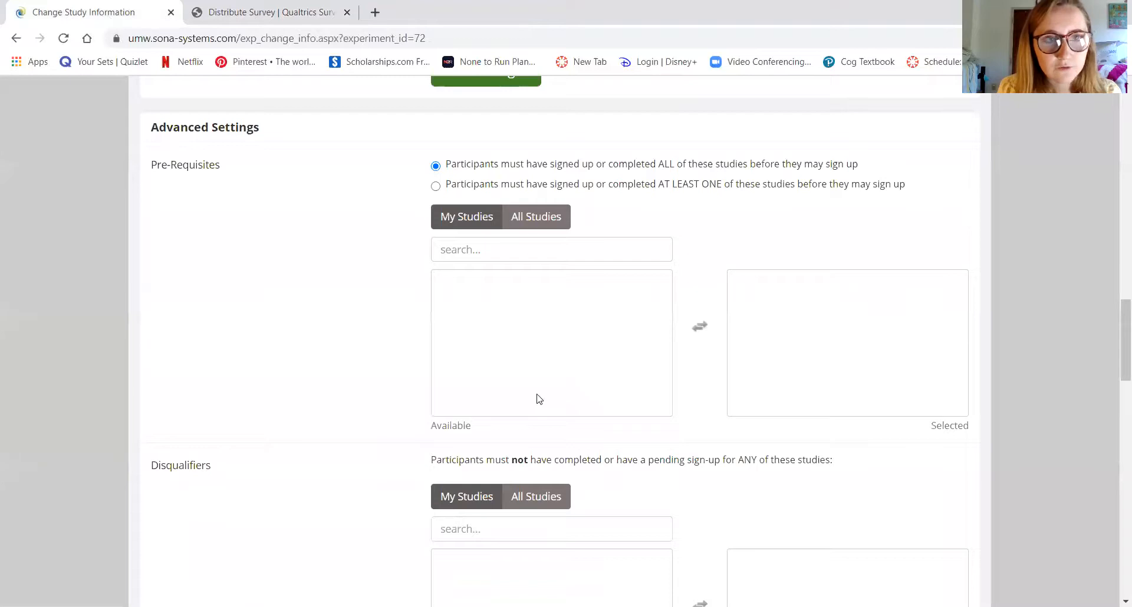
scroll(536, 398, down, 14)
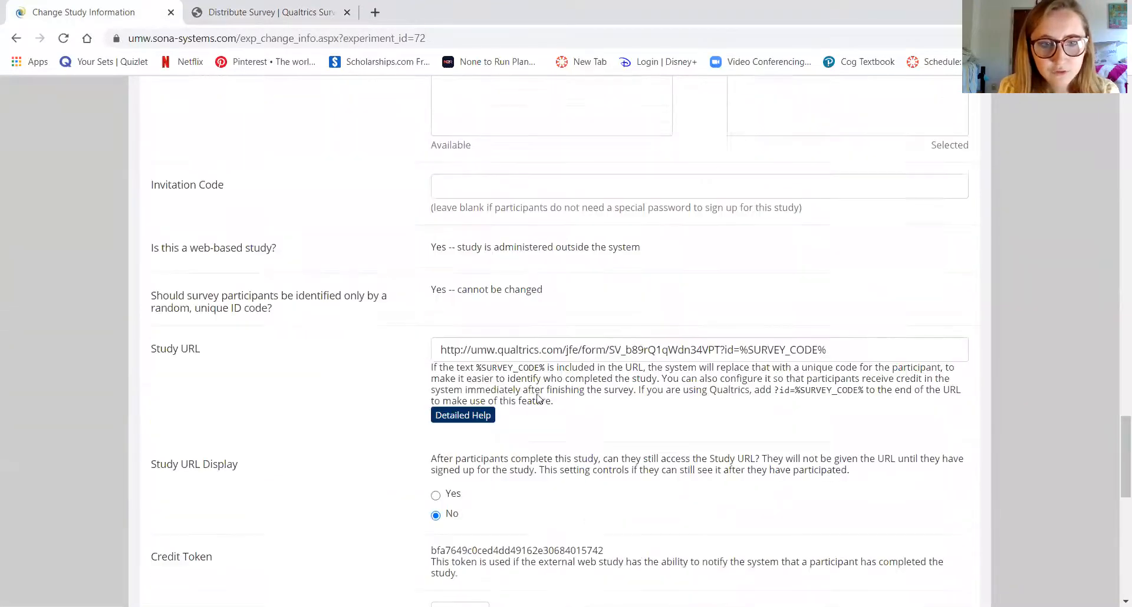
scroll(539, 399, down, 1)
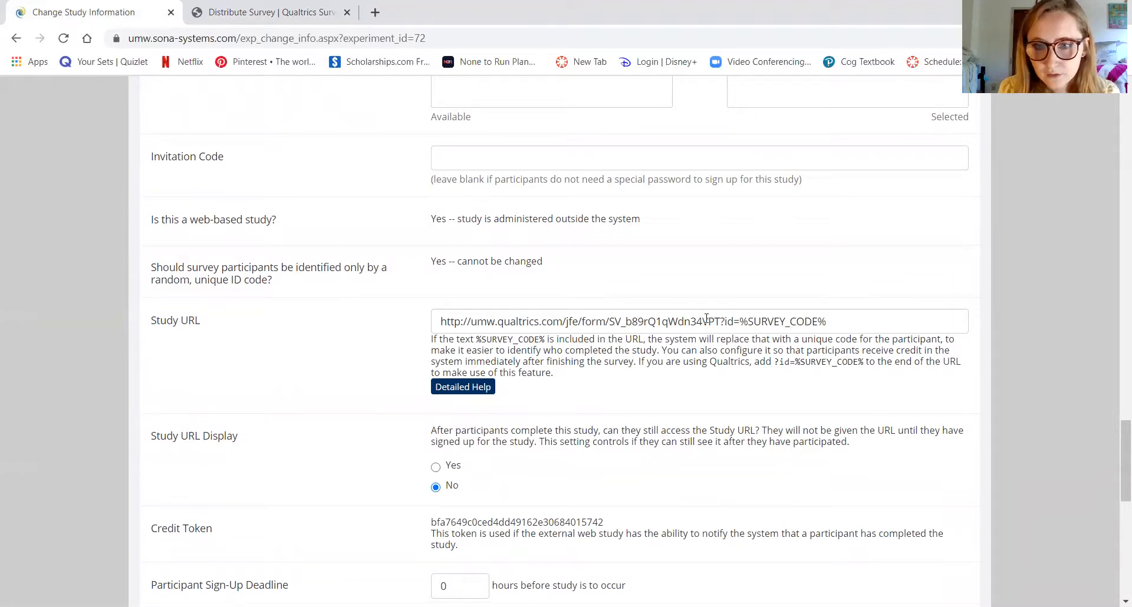
drag(844, 321, 366, 357)
key(BackSpace)
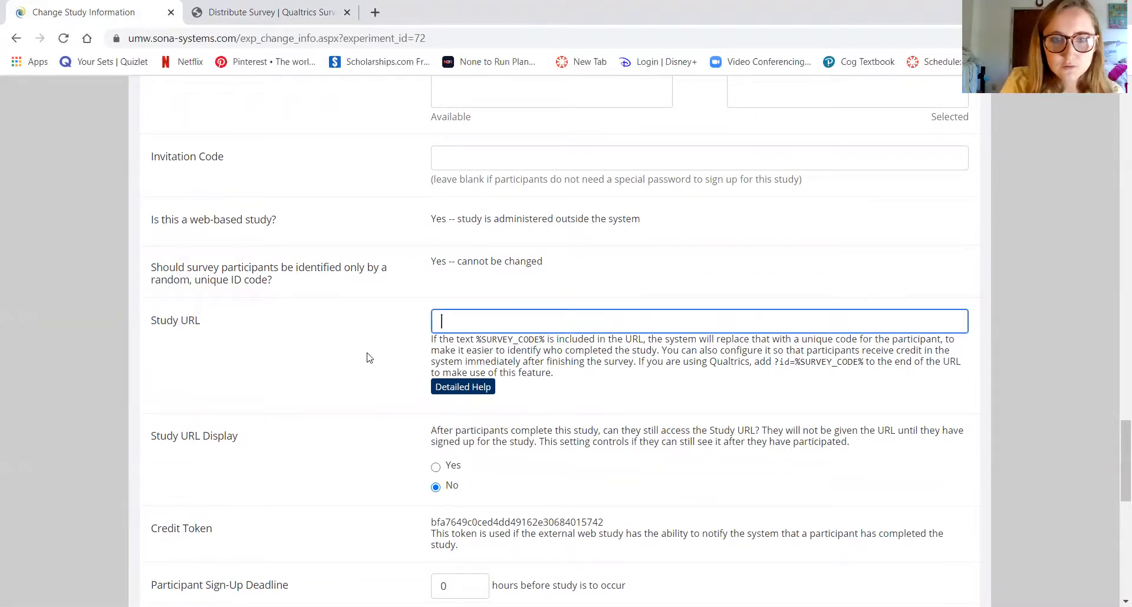
key(ctrl+v)
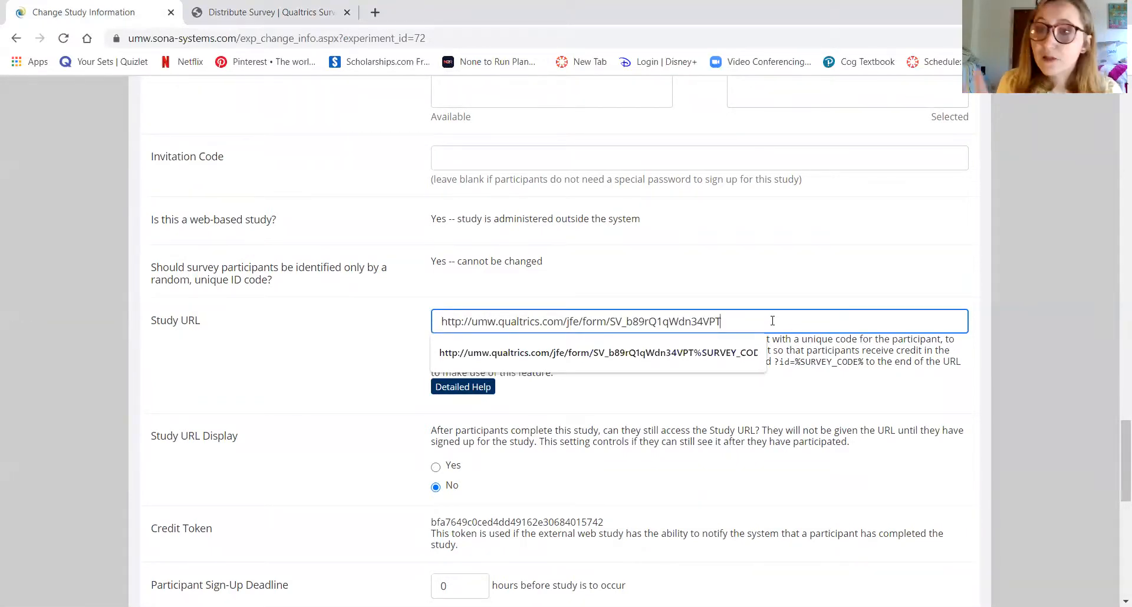
text(?id=%SURVEY_CODE%)
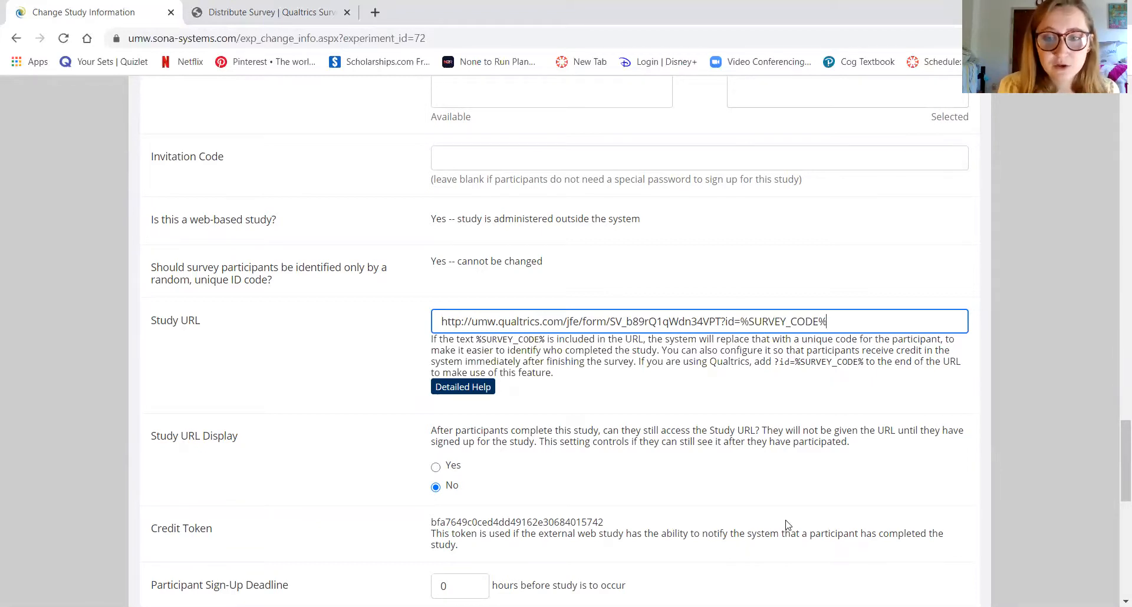
click(726, 322)
drag(727, 322, 842, 331)
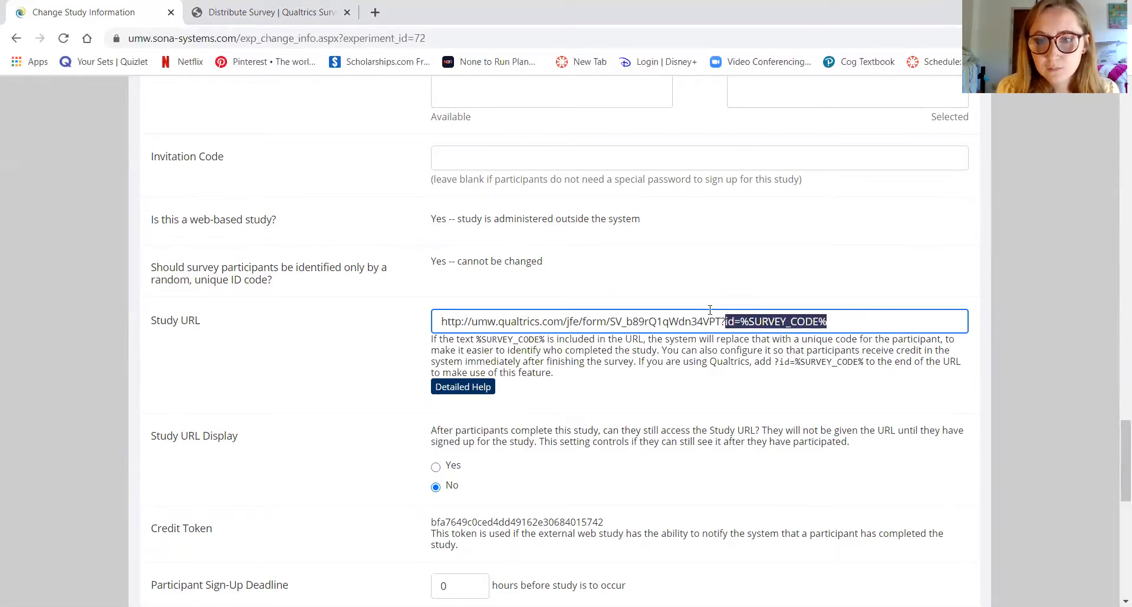
Step: Highlight the ?id=%SURVEY_CODE% ending of the Study URL and review the URL display, credit token, sign-up deadline and email notification settings
drag(720, 322, 841, 339)
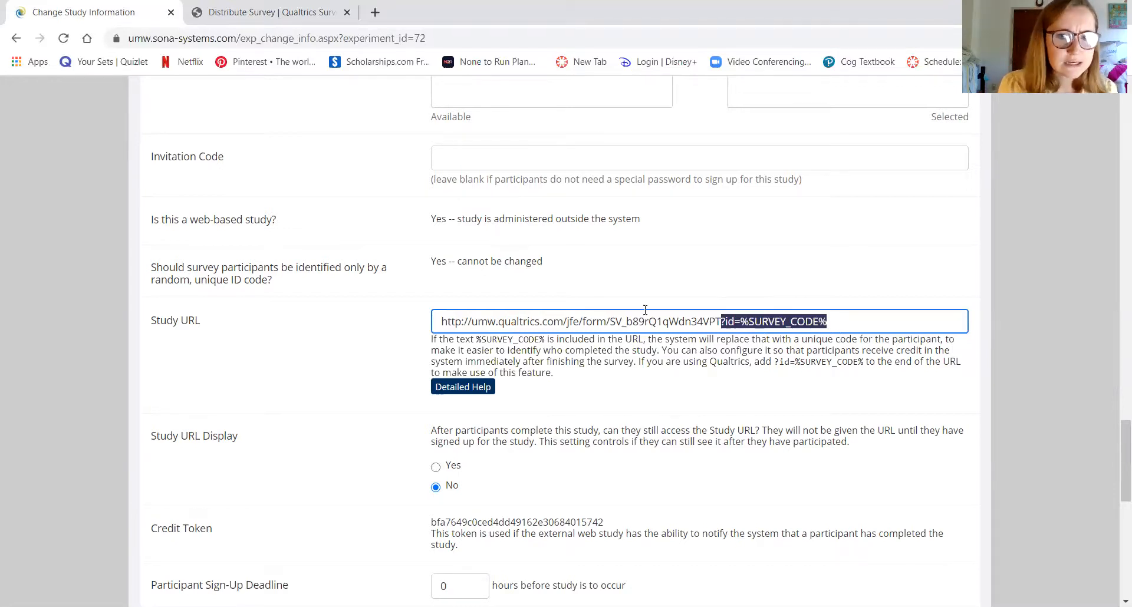
scroll(723, 419, down, 3)
scroll(723, 419, down, 2)
scroll(720, 417, up, 6)
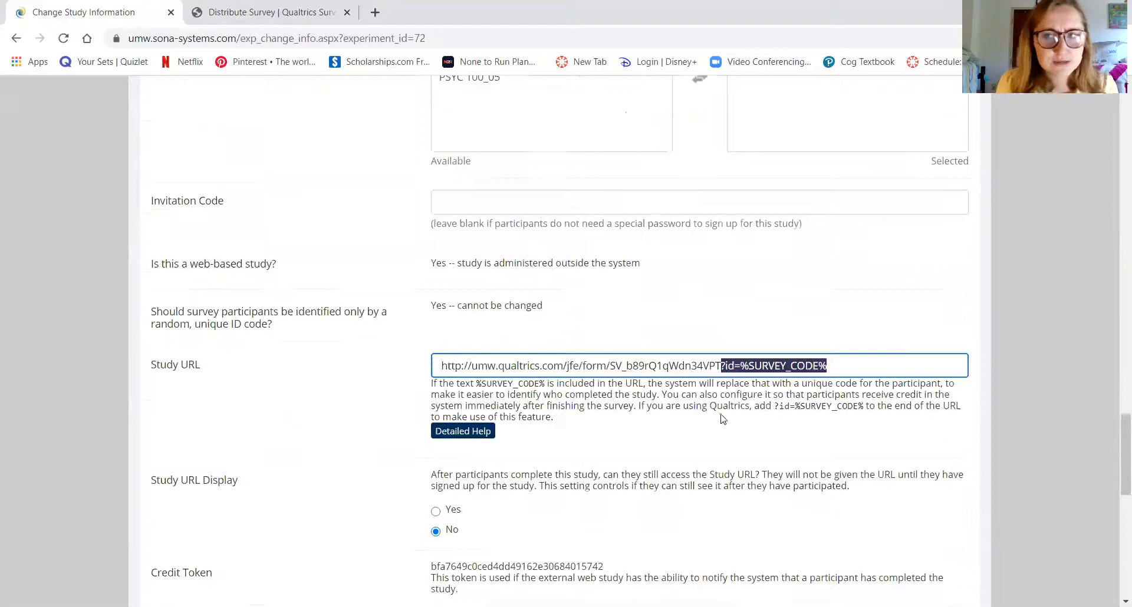
click(601, 441)
scroll(599, 442, down, 2)
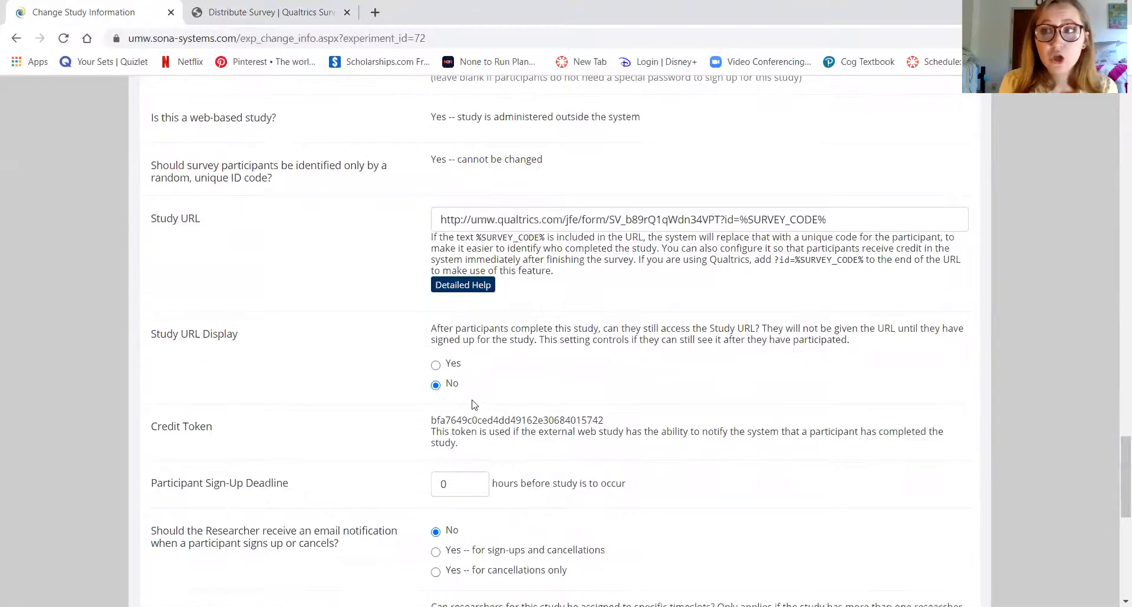
scroll(557, 426, down, 1)
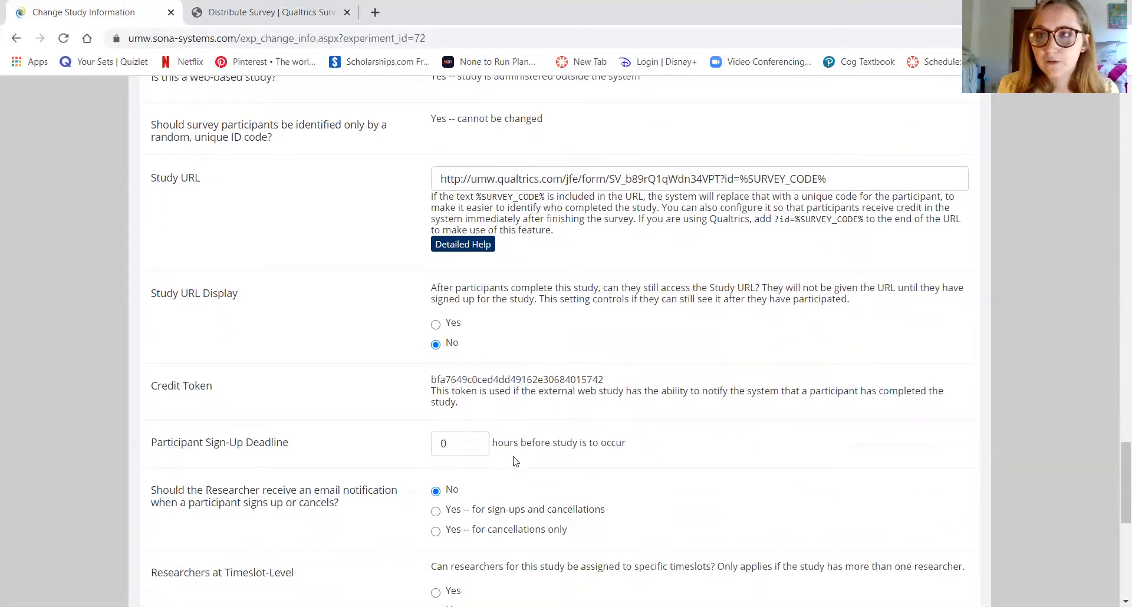
scroll(514, 463, down, 3)
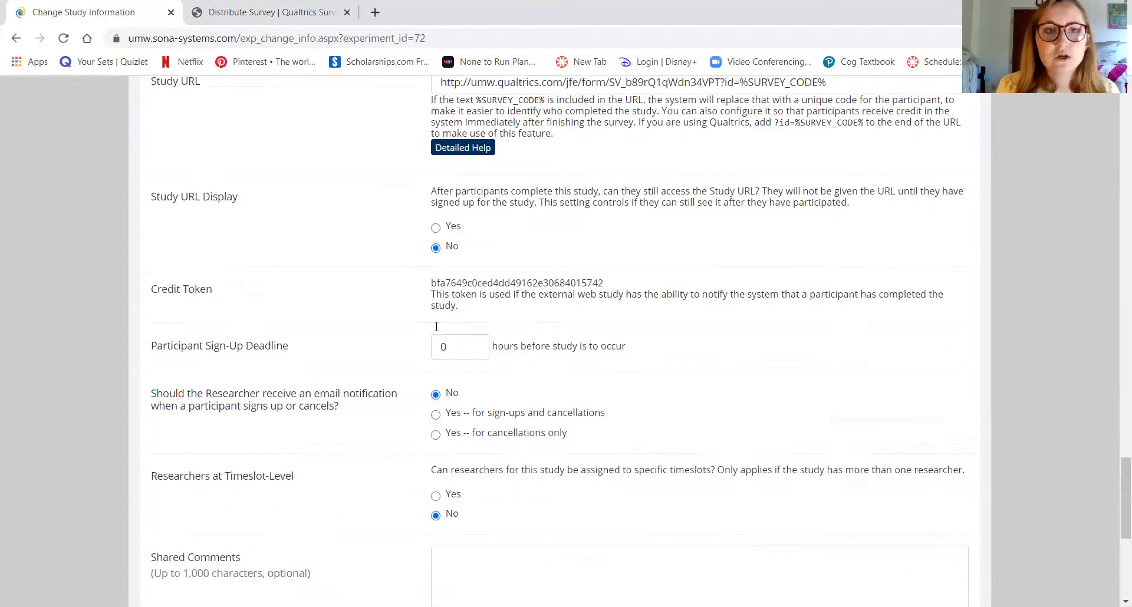
Step: Switch to Qualtrics and open the survey flow of the Benevolent Sexism and Indirect Aggression survey
click(248, 9)
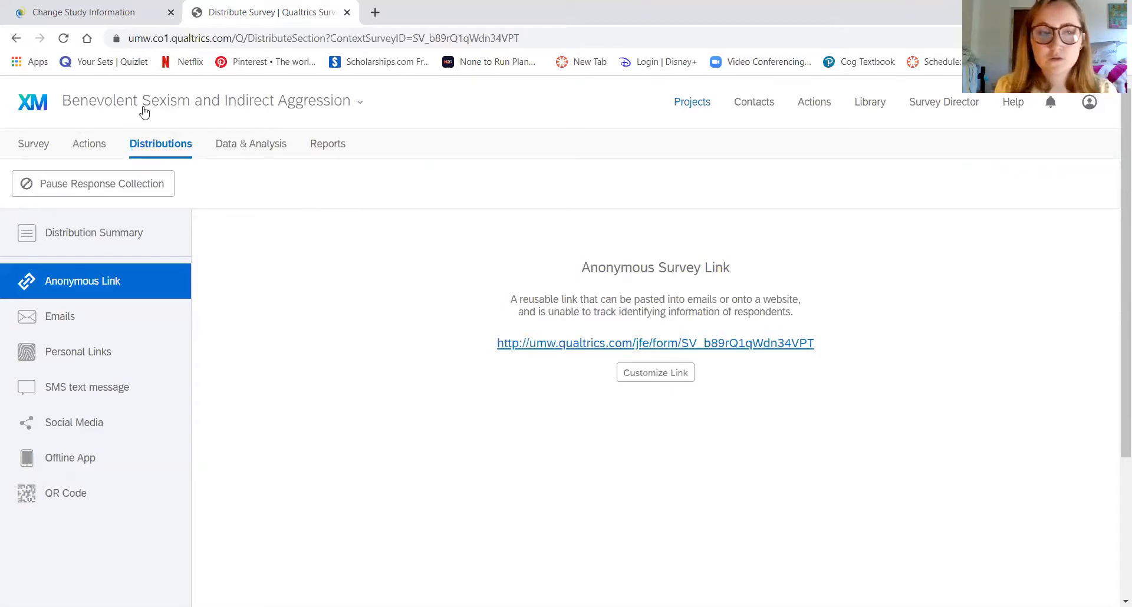
click(40, 150)
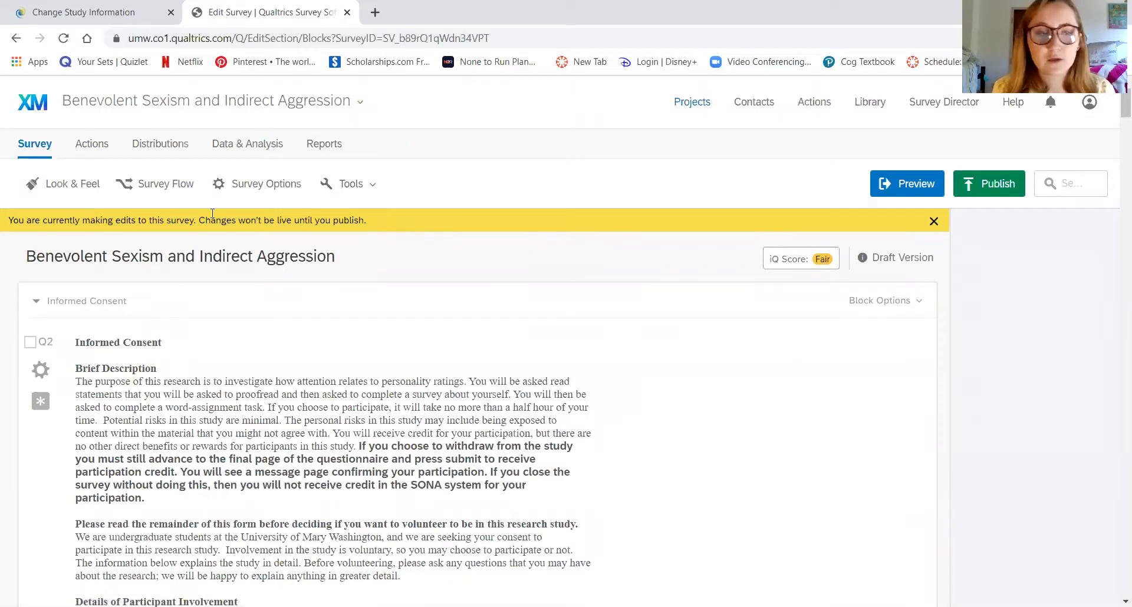
click(162, 185)
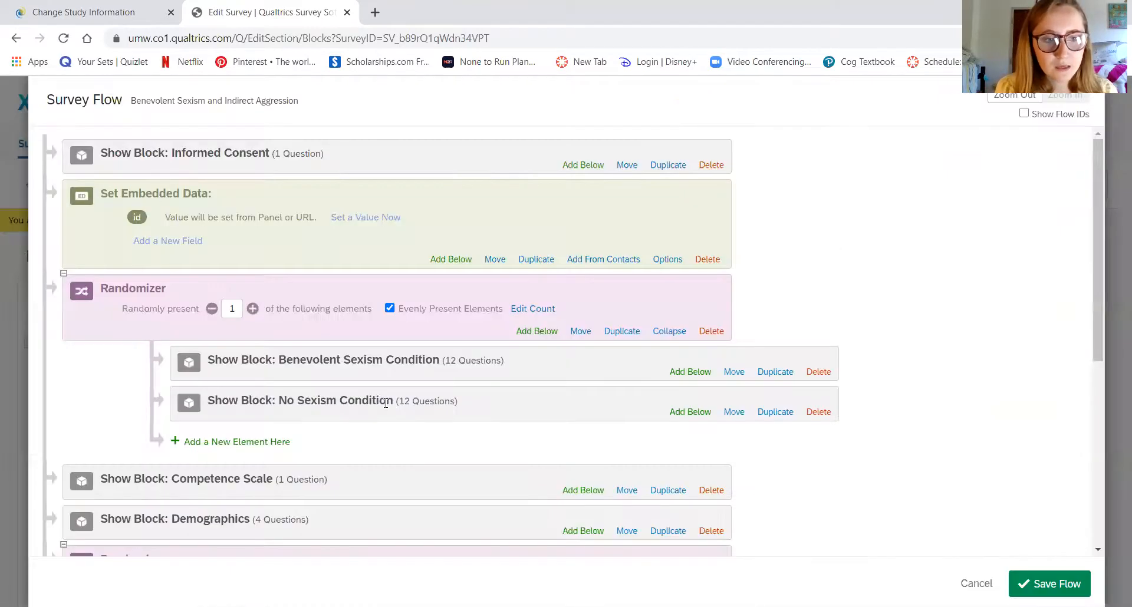
Step: Add an embedded data element at the end of the survey flow, below the Debriefing block
scroll(389, 389, down, 6)
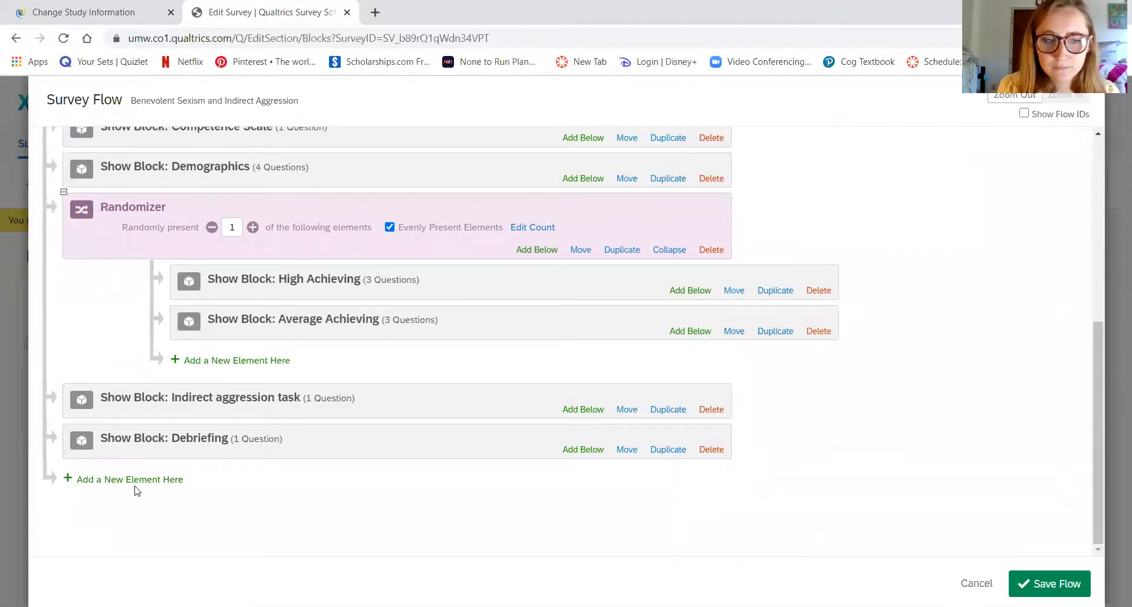
click(140, 478)
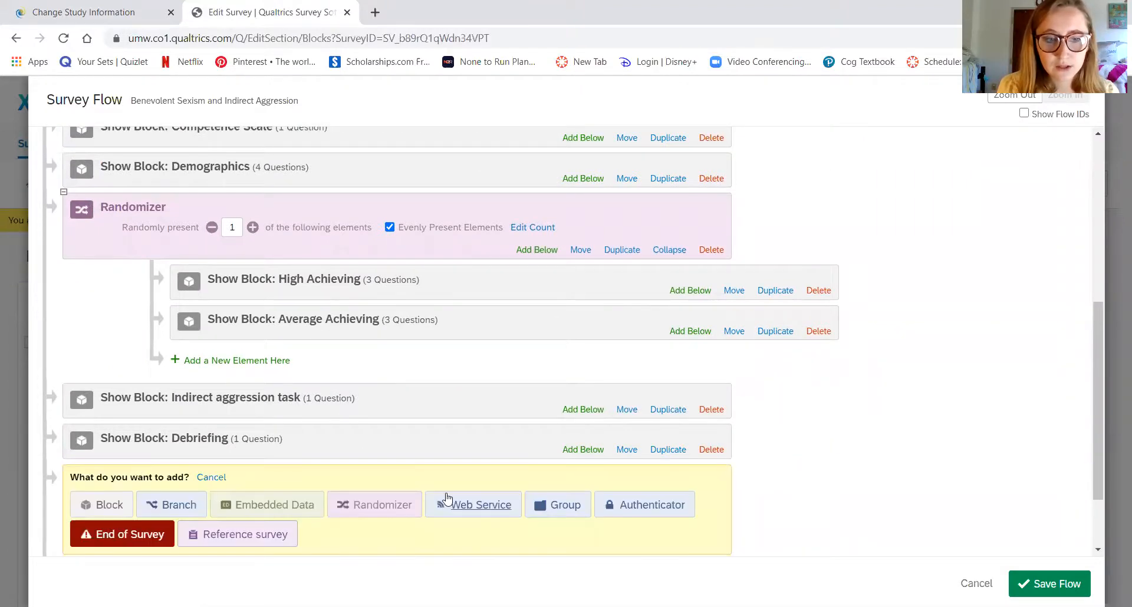
click(289, 504)
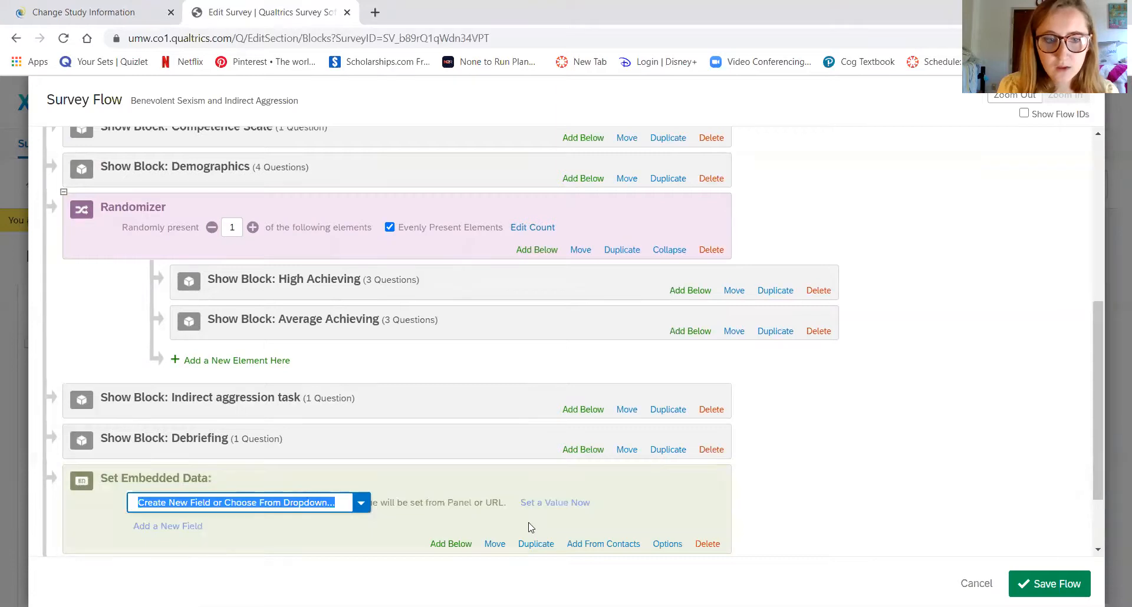
key(BackSpace)
text(ID)
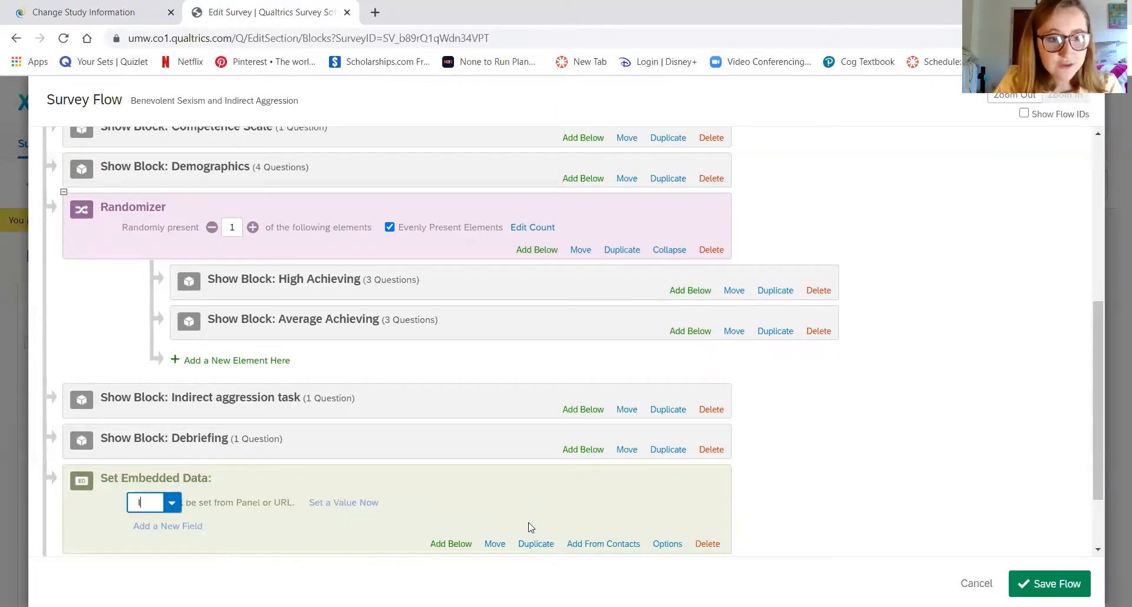
key(BackSpace)
key(BackSpace)
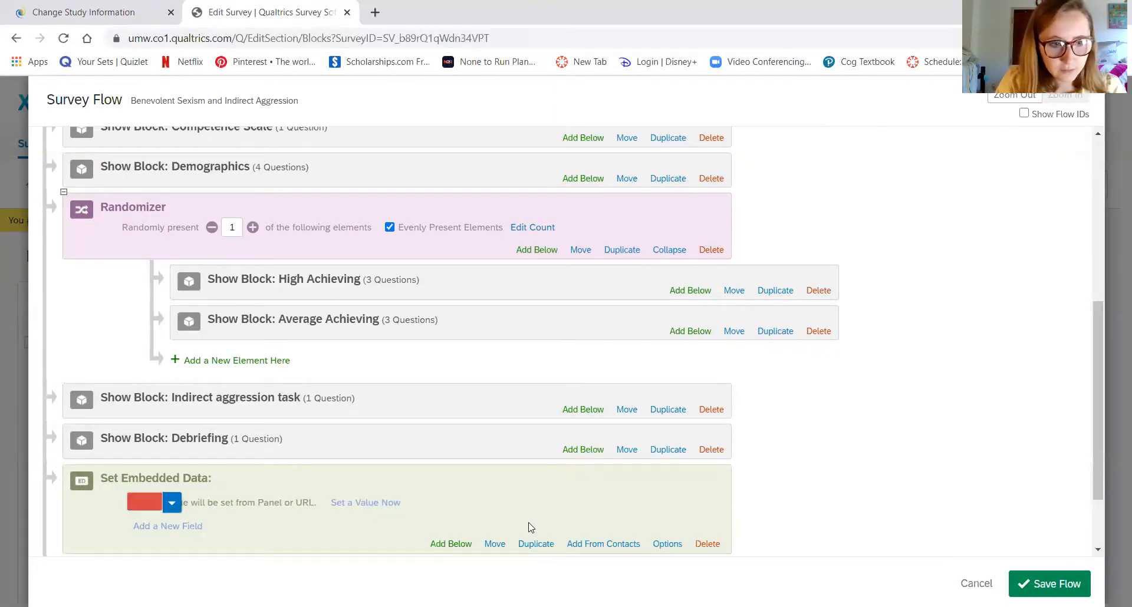
click(532, 527)
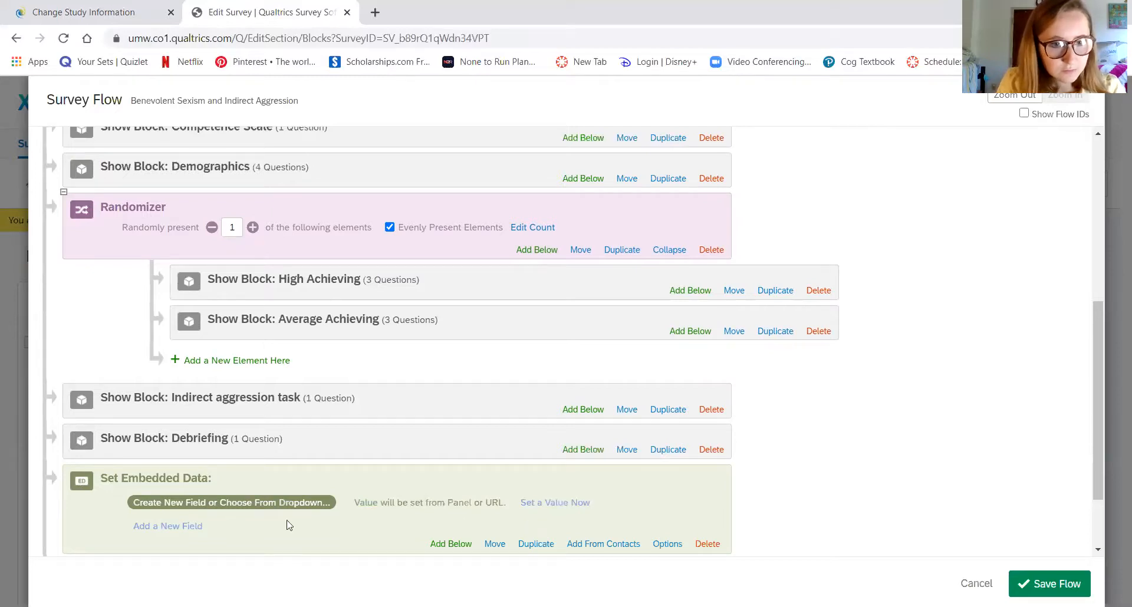
Step: Name the field of the embedded data element below Debriefing id
click(211, 501)
key(BackSpace)
key(BackSpace)
key(BackSpace)
key(BackSpace)
key(BackSpace)
key(BackSpace)
key(BackSpace)
key(BackSpace)
key(BackSpace)
key(BackSpace)
key(BackSpace)
key(BackSpace)
key(BackSpace)
key(BackSpace)
key(BackSpace)
key(BackSpace)
key(BackSpace)
key(BackSpace)
key(BackSpace)
key(BackSpace)
key(BackSpace)
key(BackSpace)
key(BackSpace)
key(BackSpace)
key(BackSpace)
key(BackSpace)
key(BackSpace)
key(BackSpace)
key(BackSpace)
key(BackSpace)
key(BackSpace)
key(BackSpace)
key(BackSpace)
key(BackSpace)
key(BackSpace)
key(BackSpace)
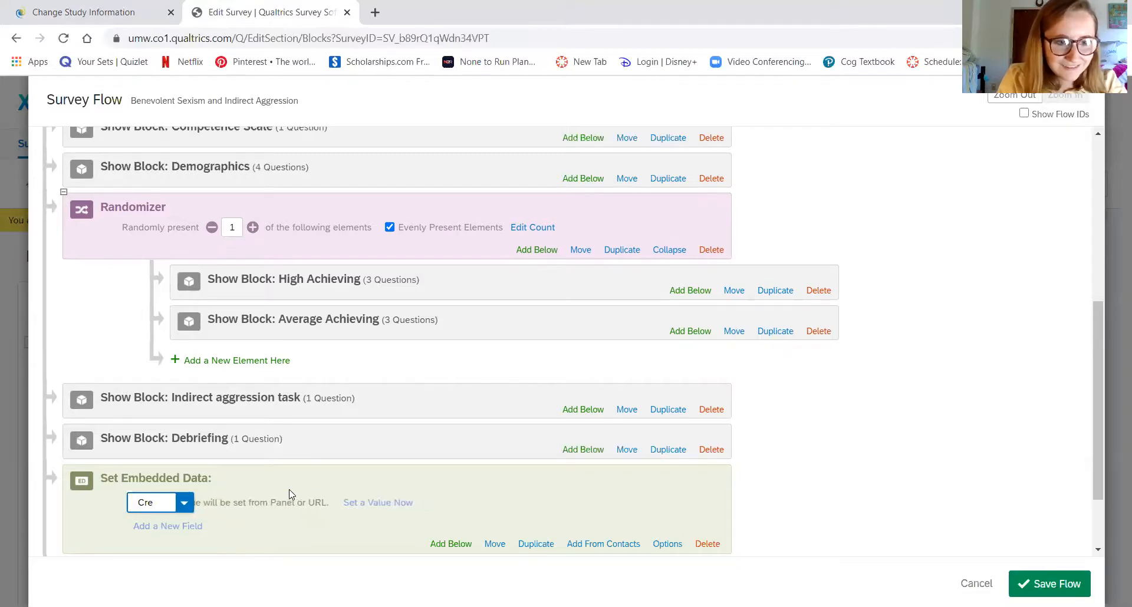
text(id)
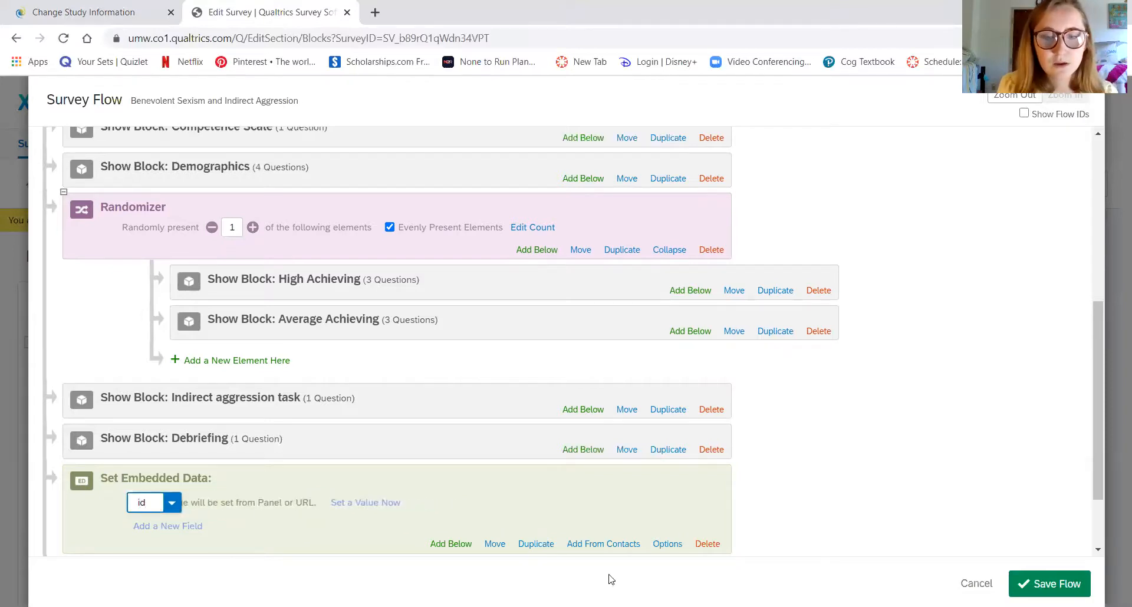
click(450, 543)
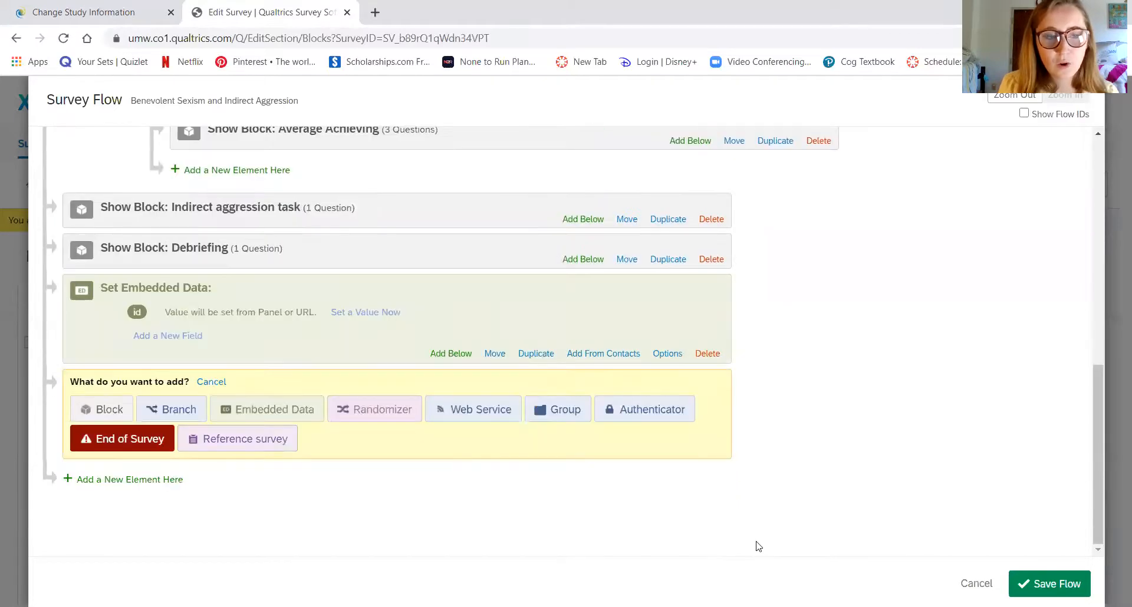
Step: Compare it with the embedded data element below Informed Consent and delete the duplicate one below Debriefing
scroll(758, 546, up, 10)
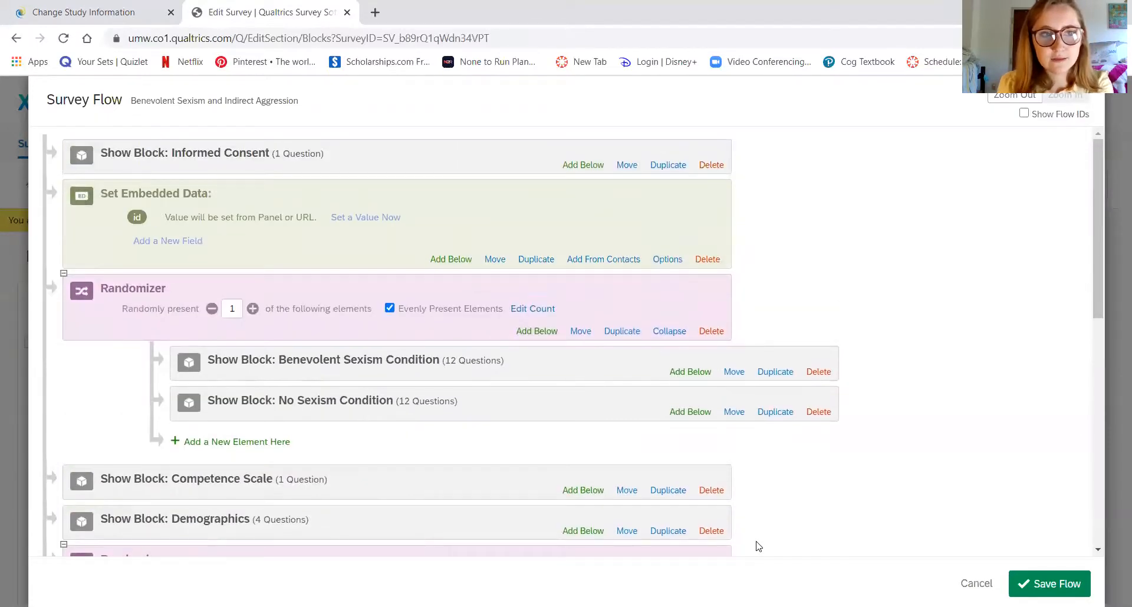
scroll(337, 309, down, 10)
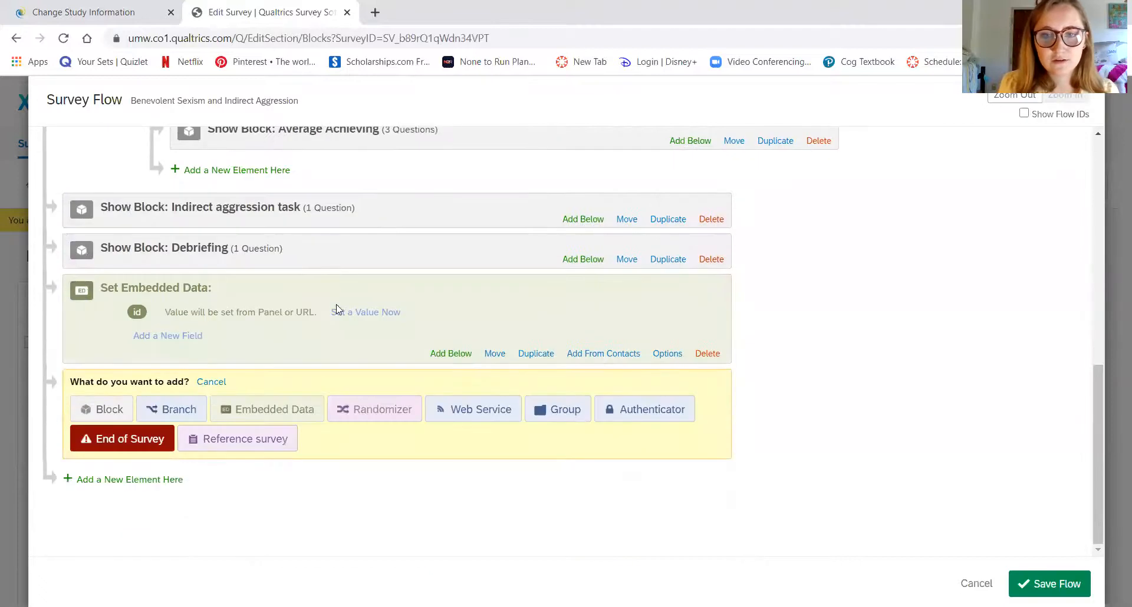
click(716, 354)
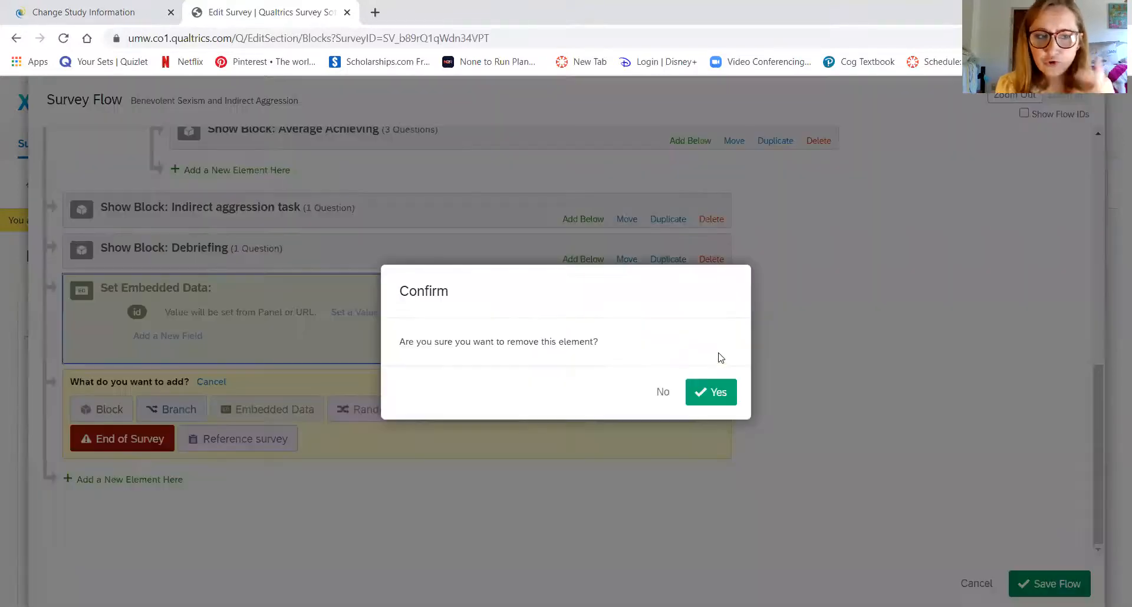
click(720, 401)
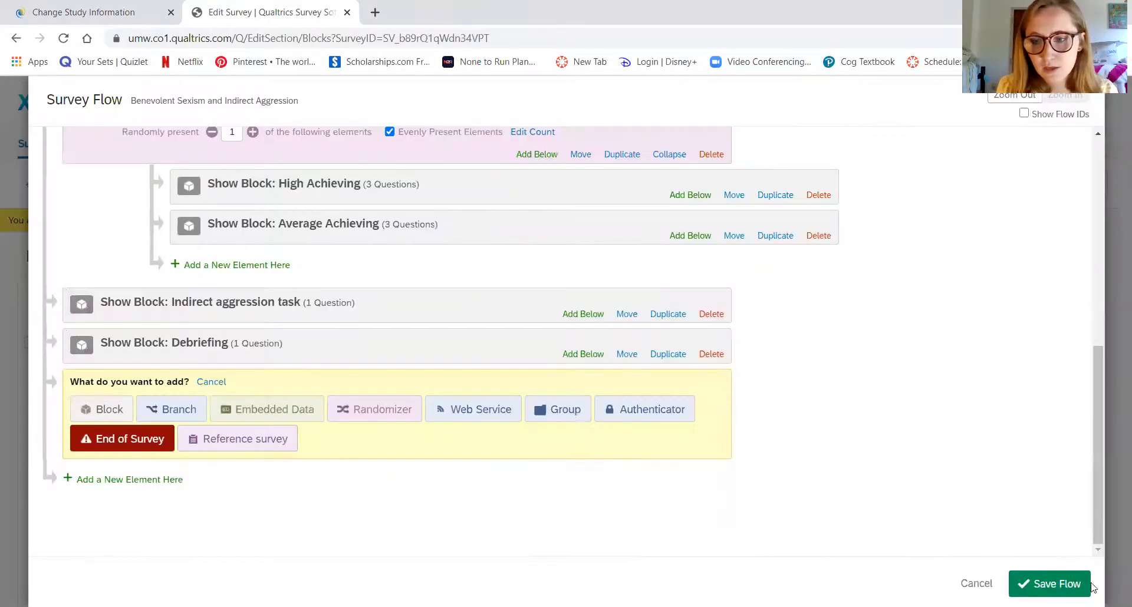
Step: Save the survey flow and open the survey options at the Survey Termination settings
click(1049, 584)
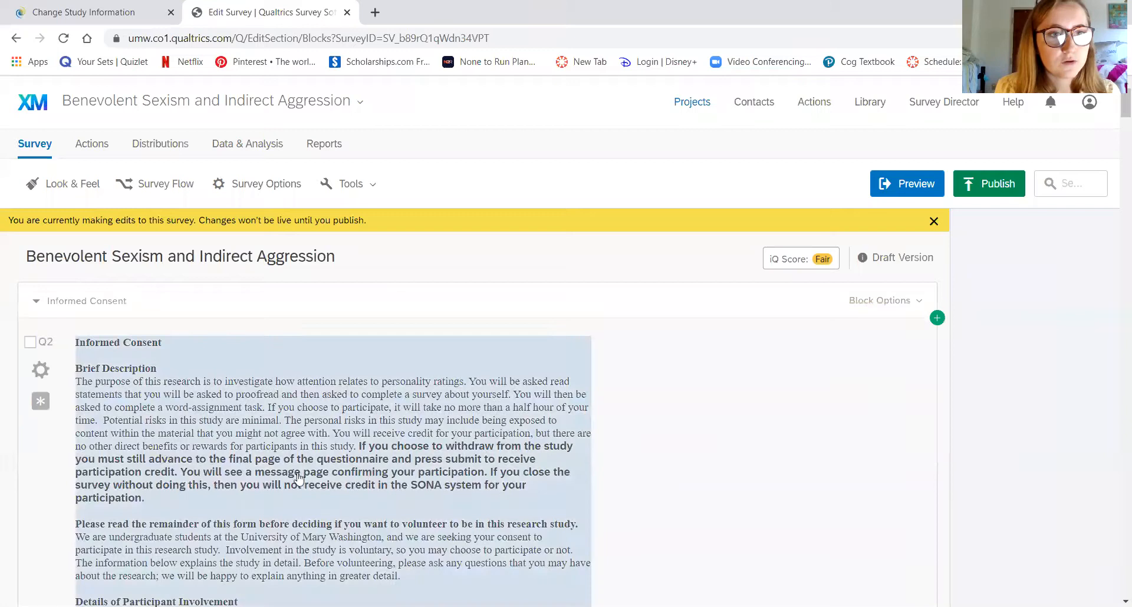
click(250, 194)
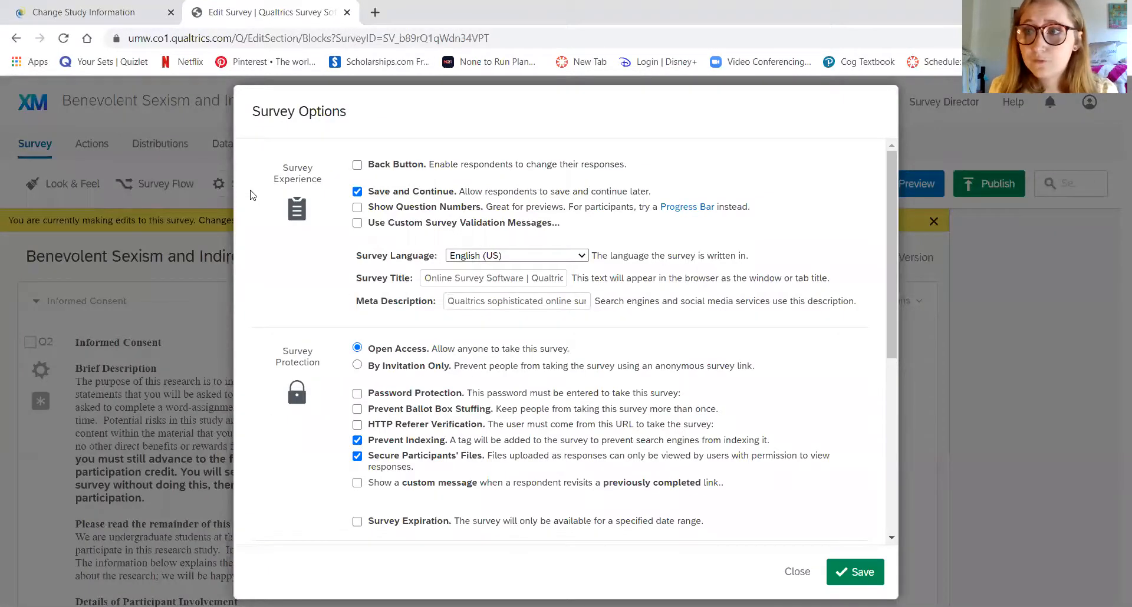
scroll(298, 377, down, 4)
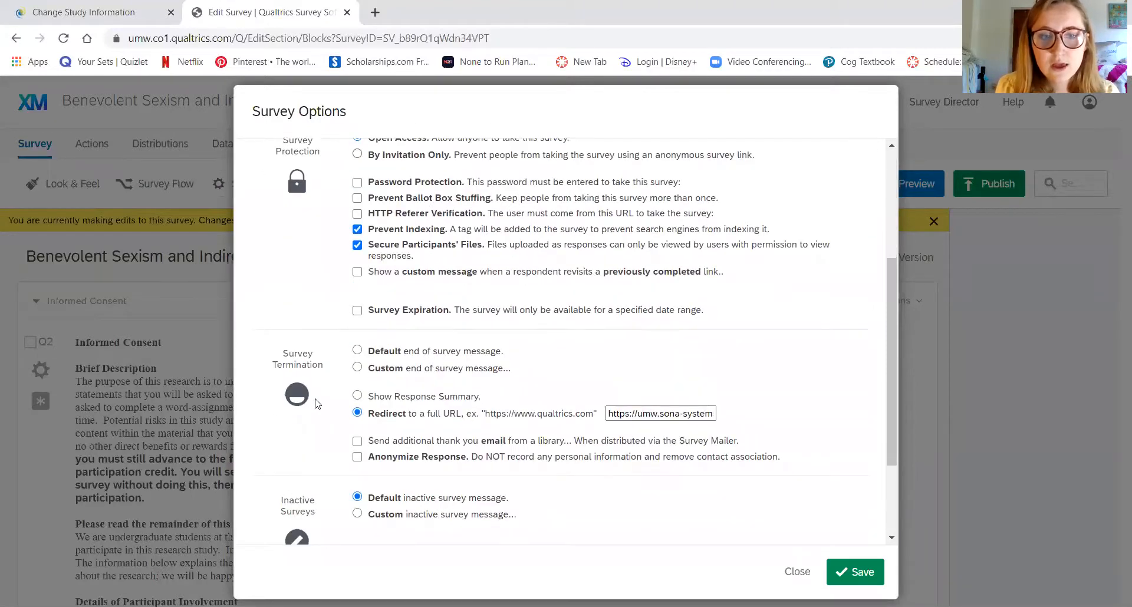
Step: Return to the Sona study form and save the changed study information
click(101, 15)
scroll(498, 300, down, 6)
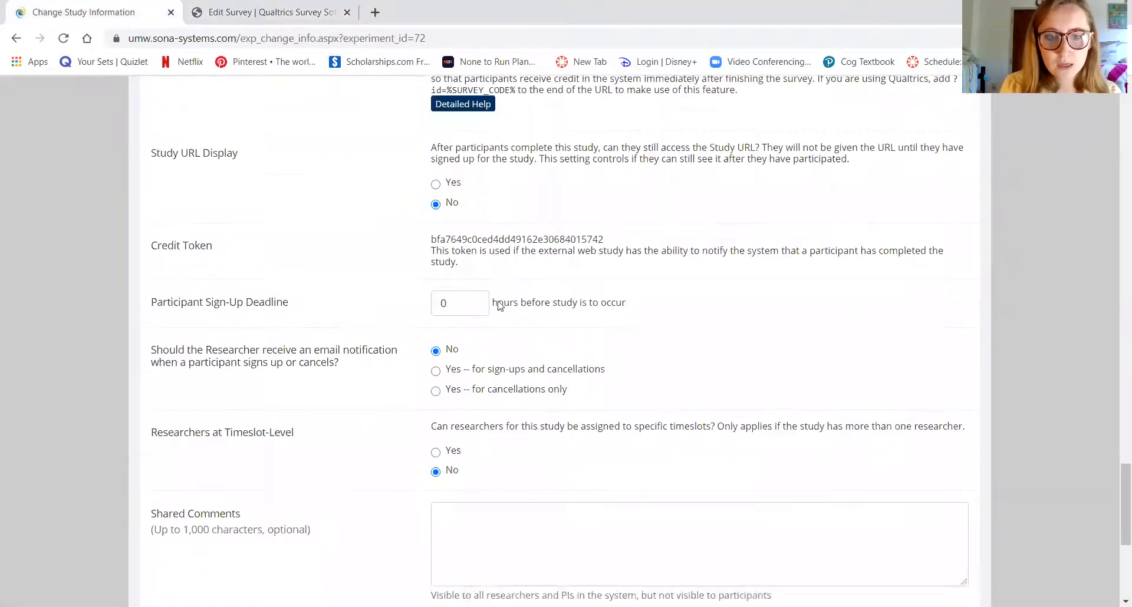
click(494, 481)
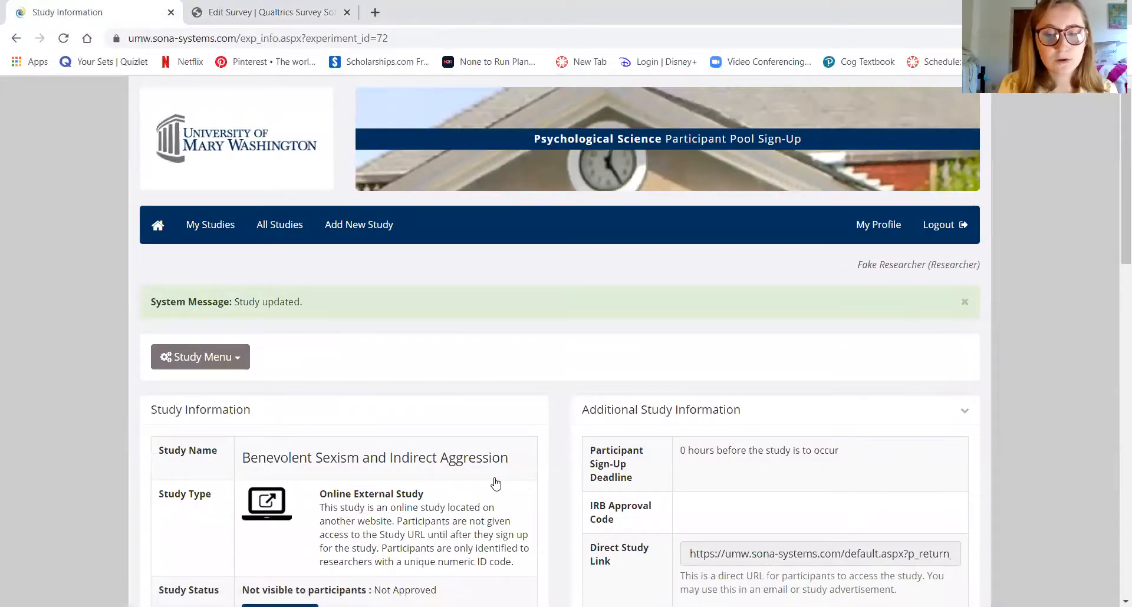
Step: Copy the direct study link from the study's additional study information
scroll(496, 482, down, 3)
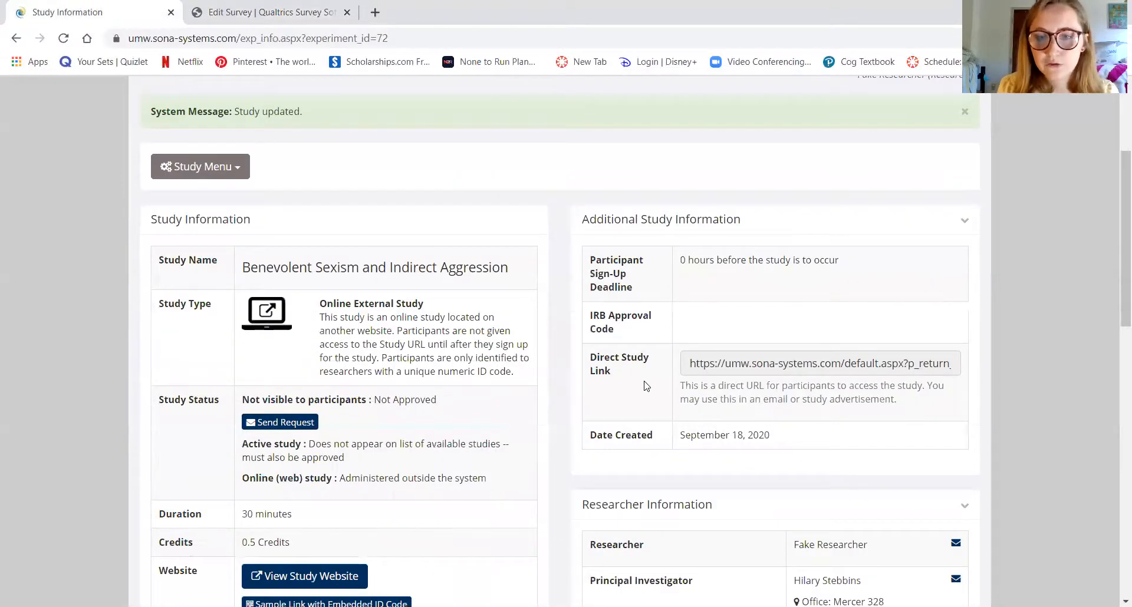
click(728, 373)
right_click(728, 369)
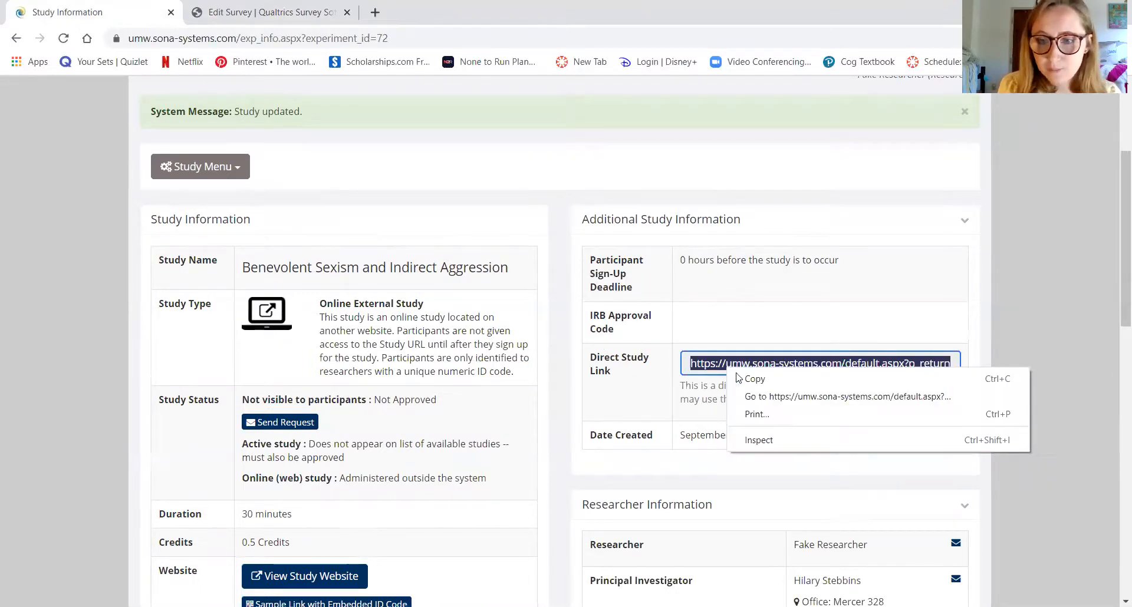
click(753, 379)
scroll(434, 245, up, 2)
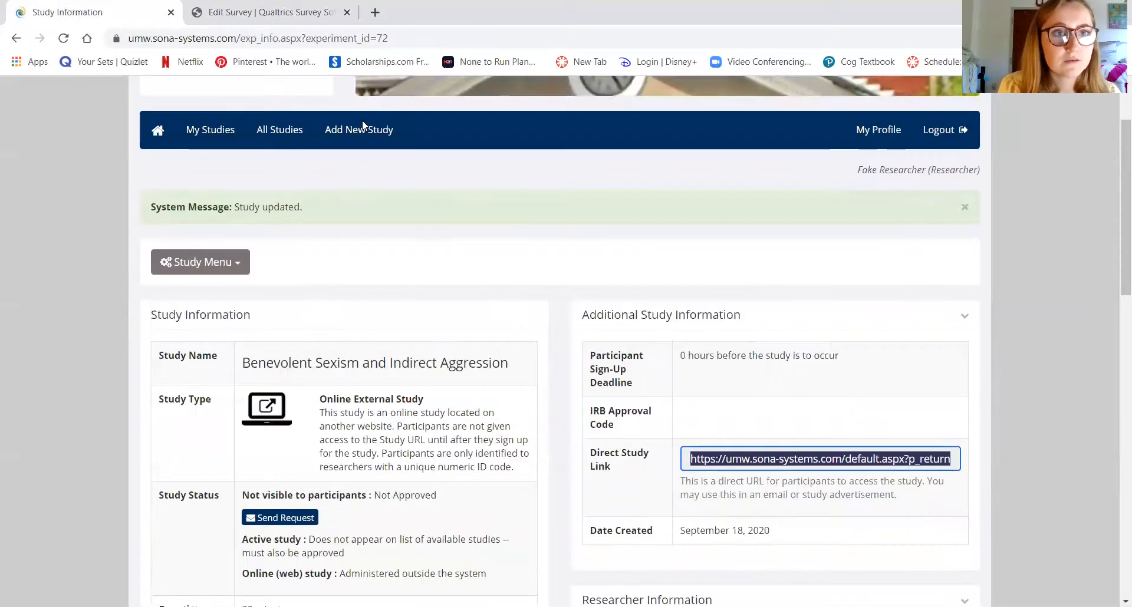
Step: Switch to the Qualtrics survey options, replace the end-of-survey redirect URL with the copied direct study link, and save the options
click(262, 12)
drag(607, 414, 833, 424)
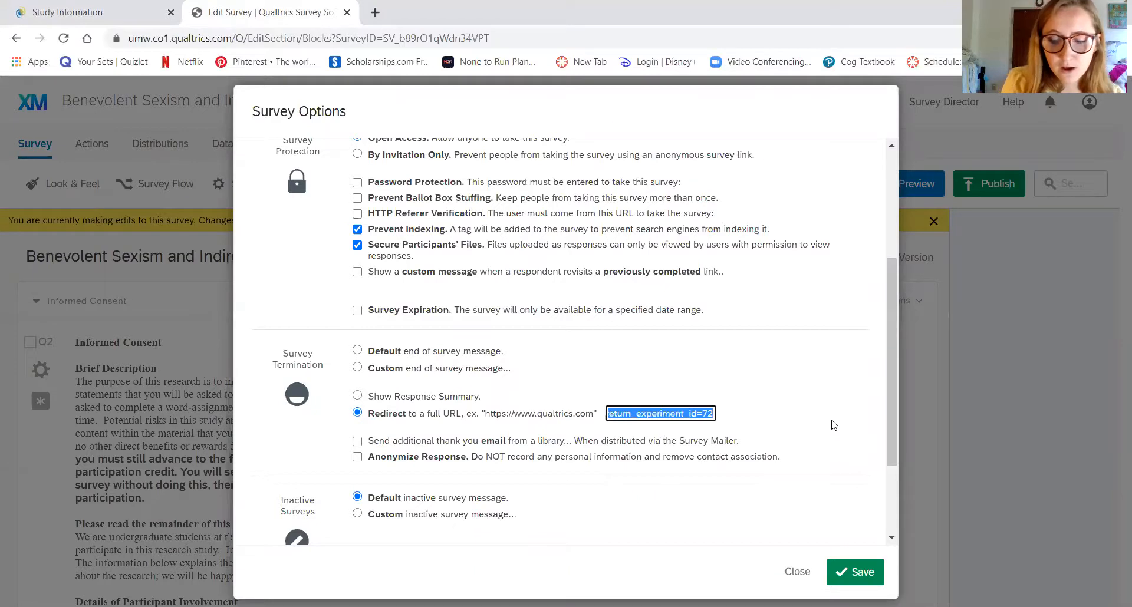
key(BackSpace)
key(ctrl+v)
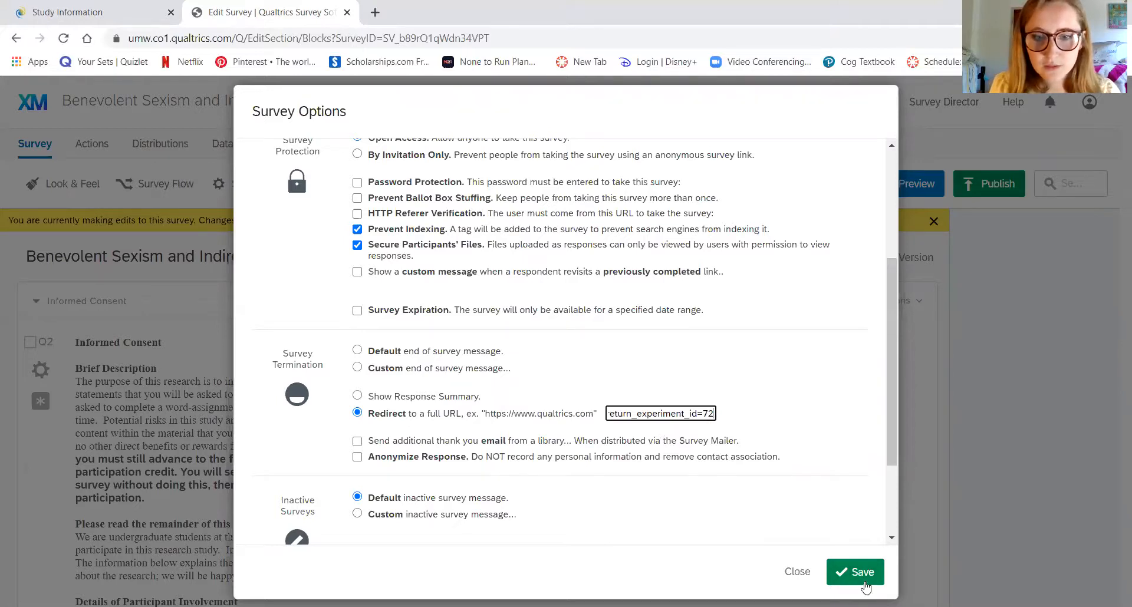
scroll(682, 431, down, 1)
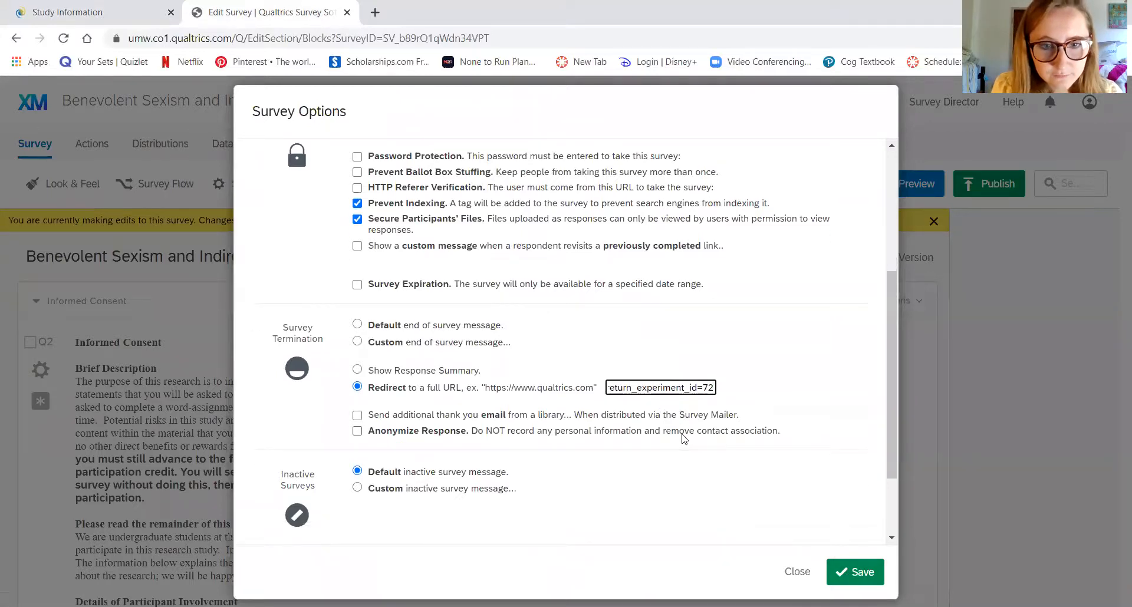
scroll(682, 438, down, 3)
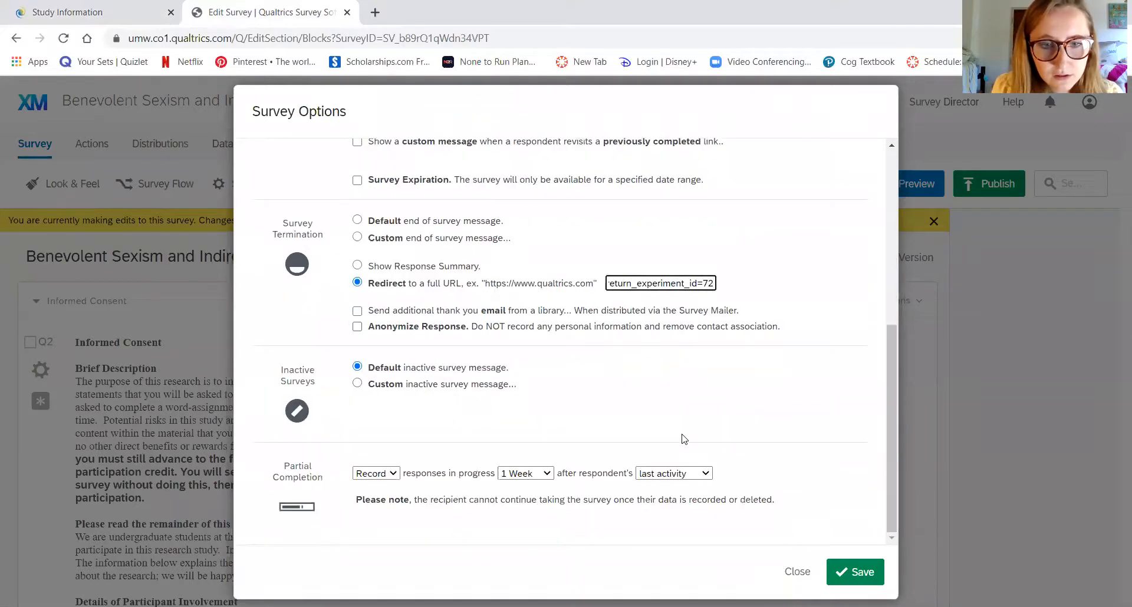
scroll(682, 439, up, 5)
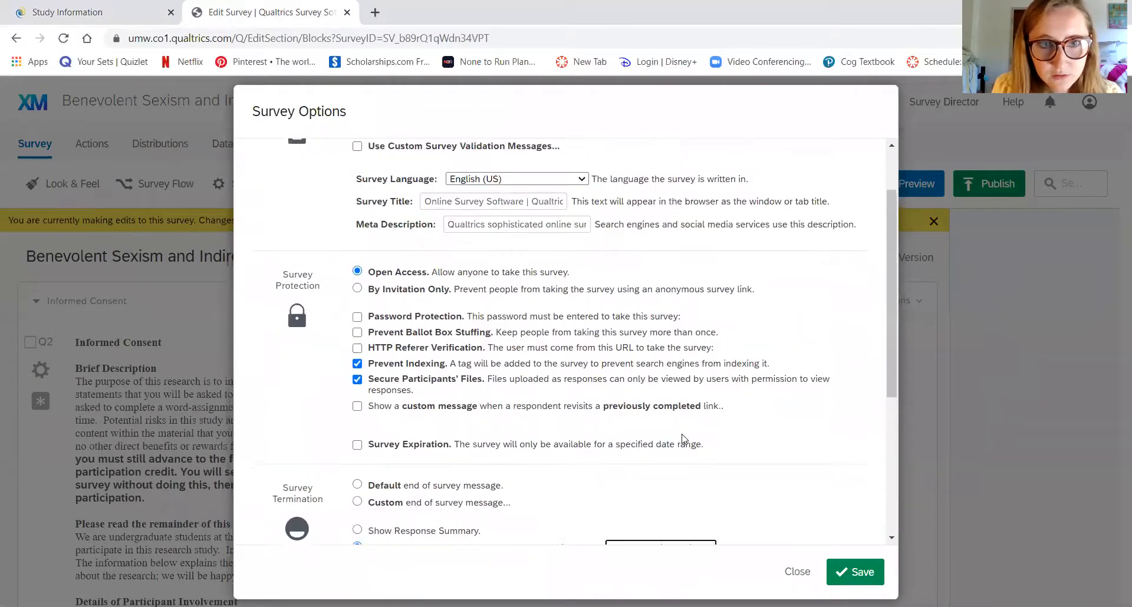
scroll(682, 439, up, 1)
scroll(715, 495, down, 6)
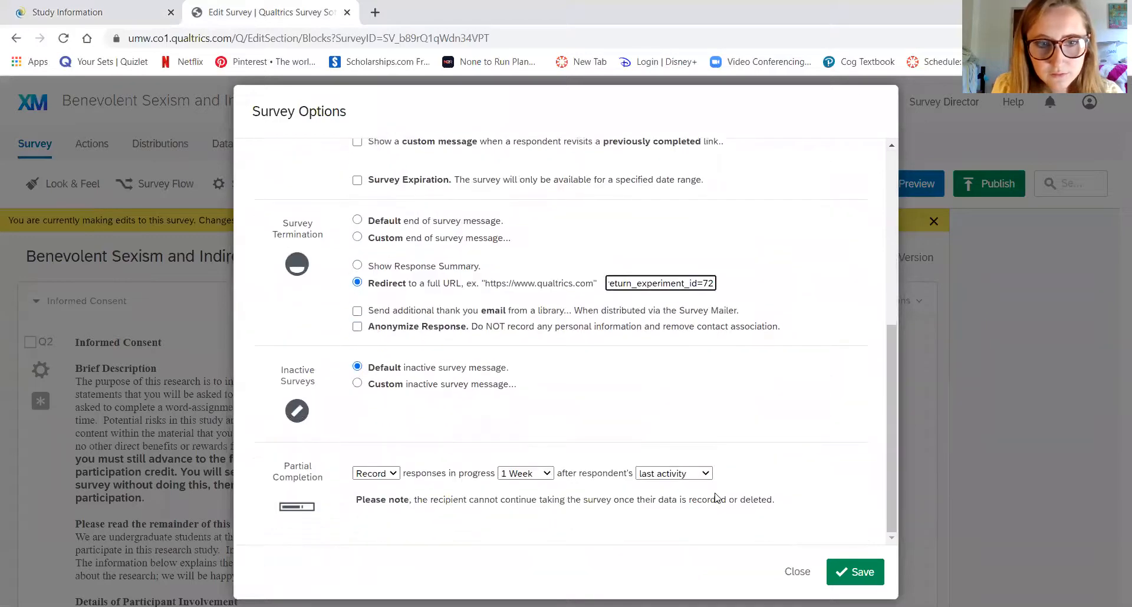
click(843, 584)
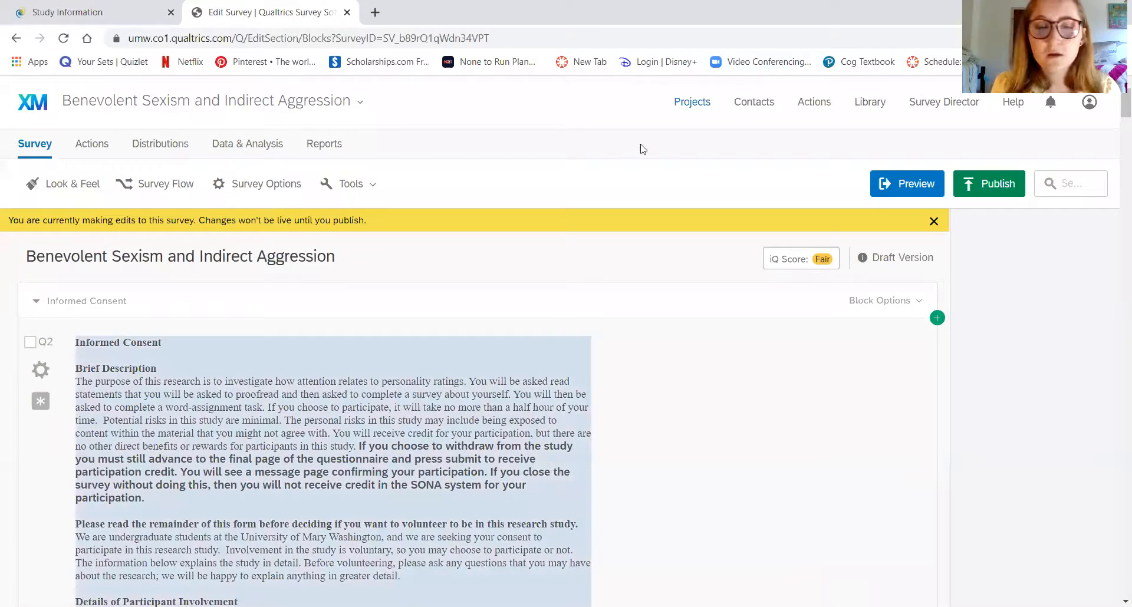
Step: Return to the Sona study and open the form for adding a timeslot to it
click(122, 15)
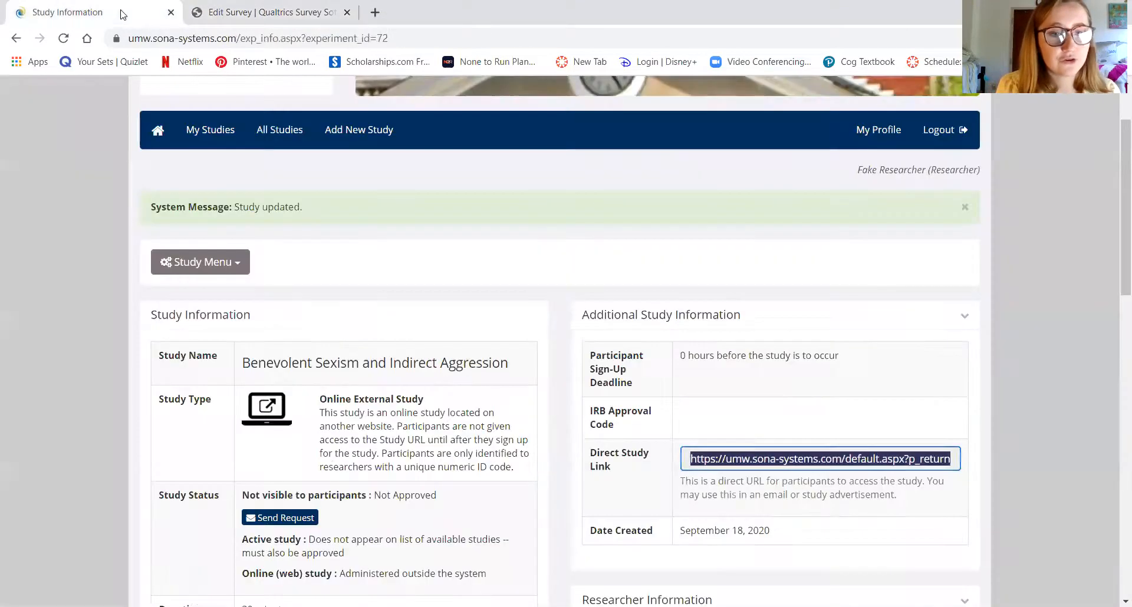
scroll(493, 403, down, 1)
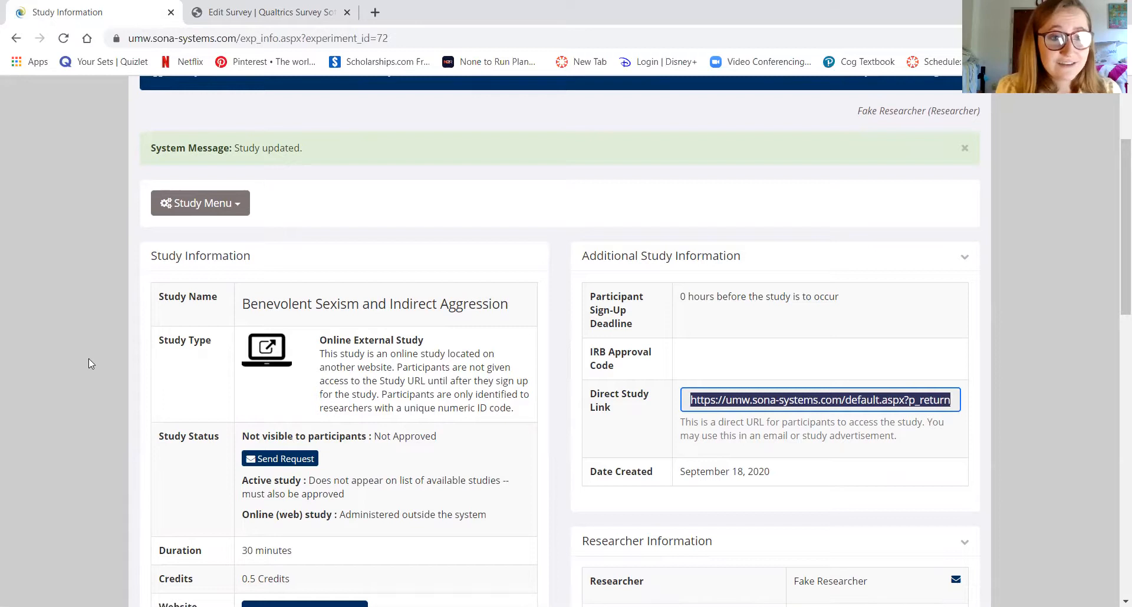
click(202, 215)
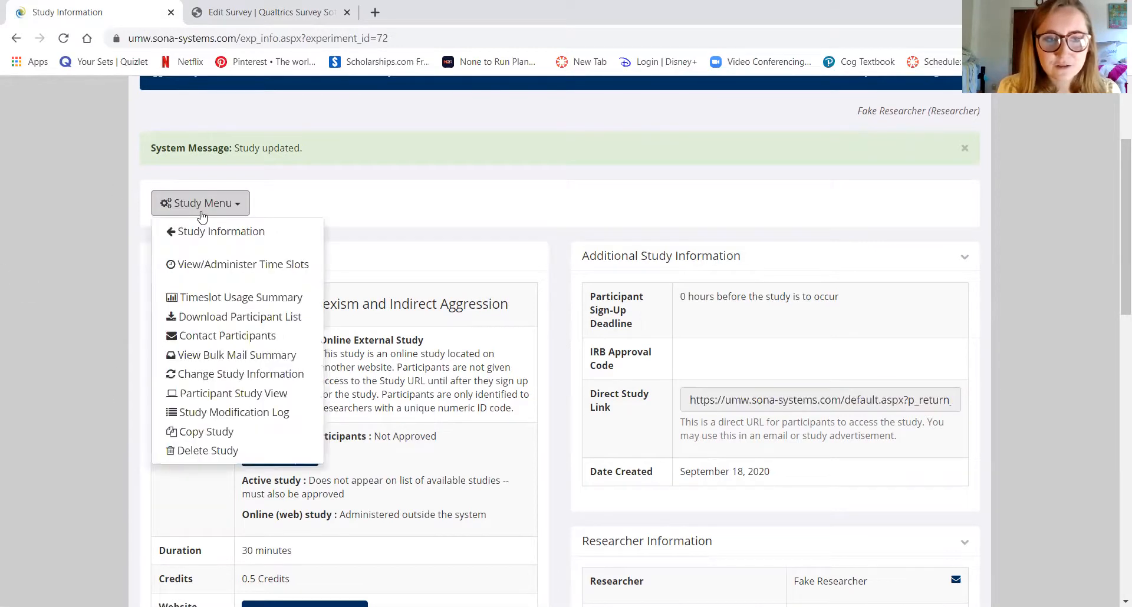
click(230, 264)
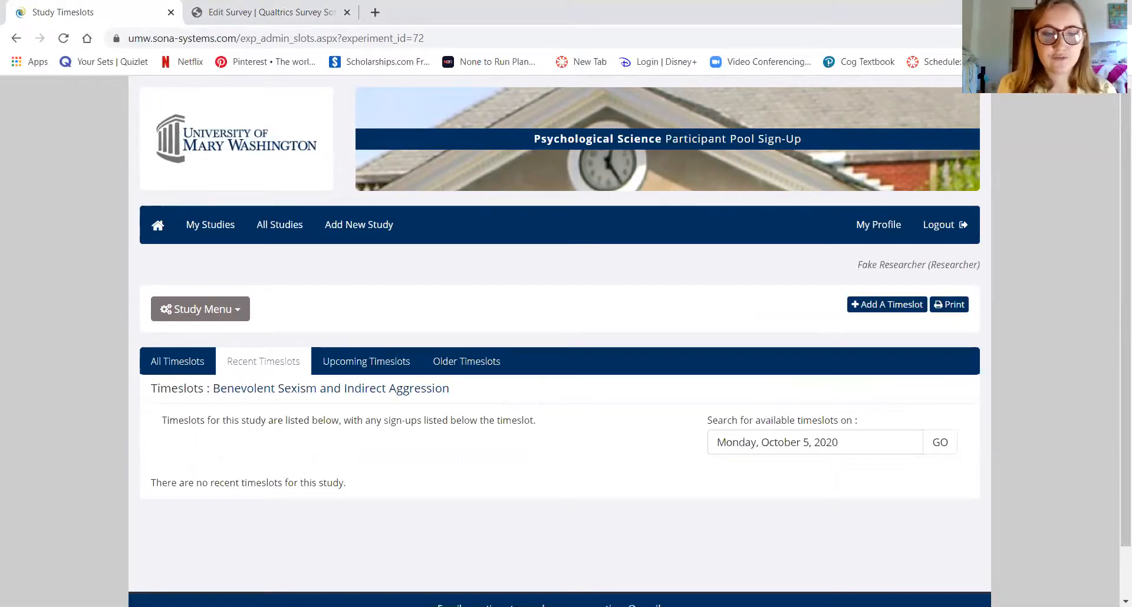
click(906, 306)
scroll(626, 454, down, 3)
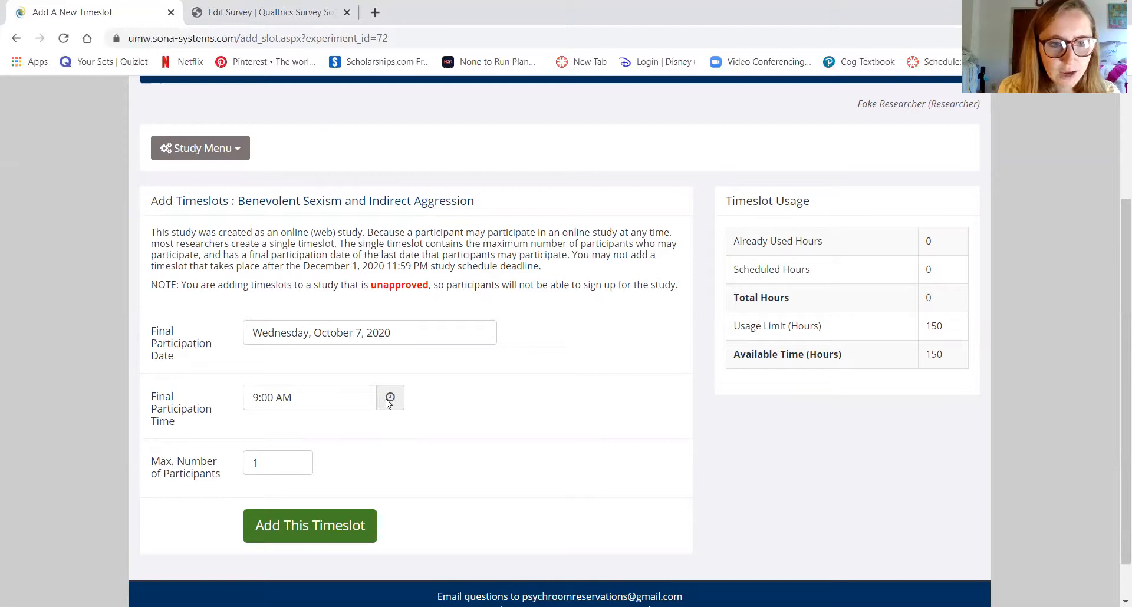
Step: Re-enter the final participation time as 9:00 AM and add the timeslot to the study
click(281, 396)
key(BackSpace)
key(BackSpace)
key(BackSpace)
key(BackSpace)
key(BackSpace)
key(BackSpace)
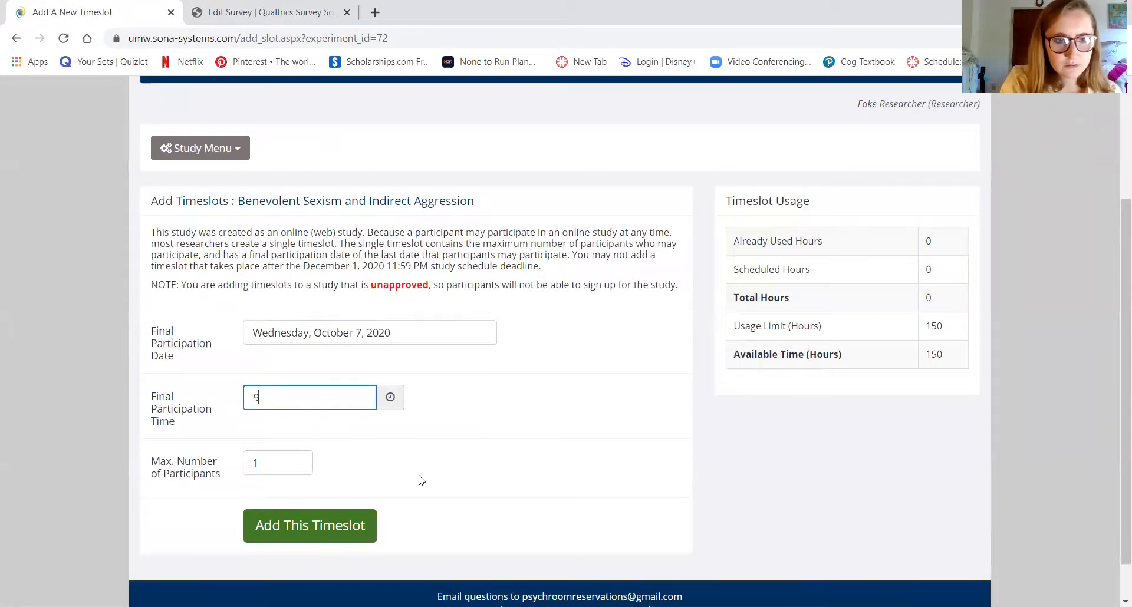
text(:00AM)
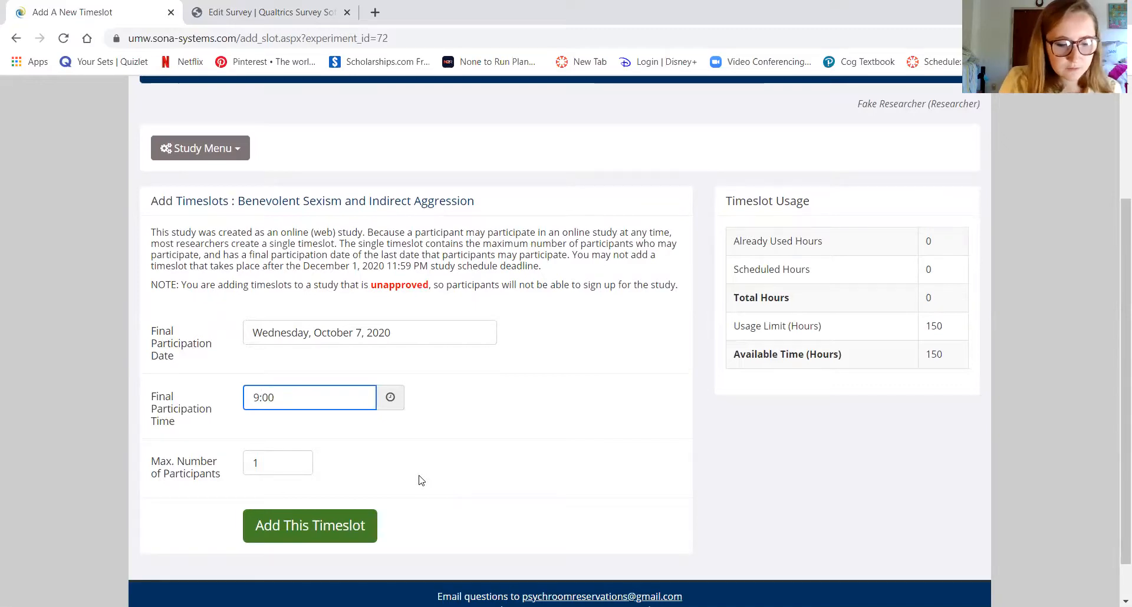
key(BackSpace)
key(BackSpace)
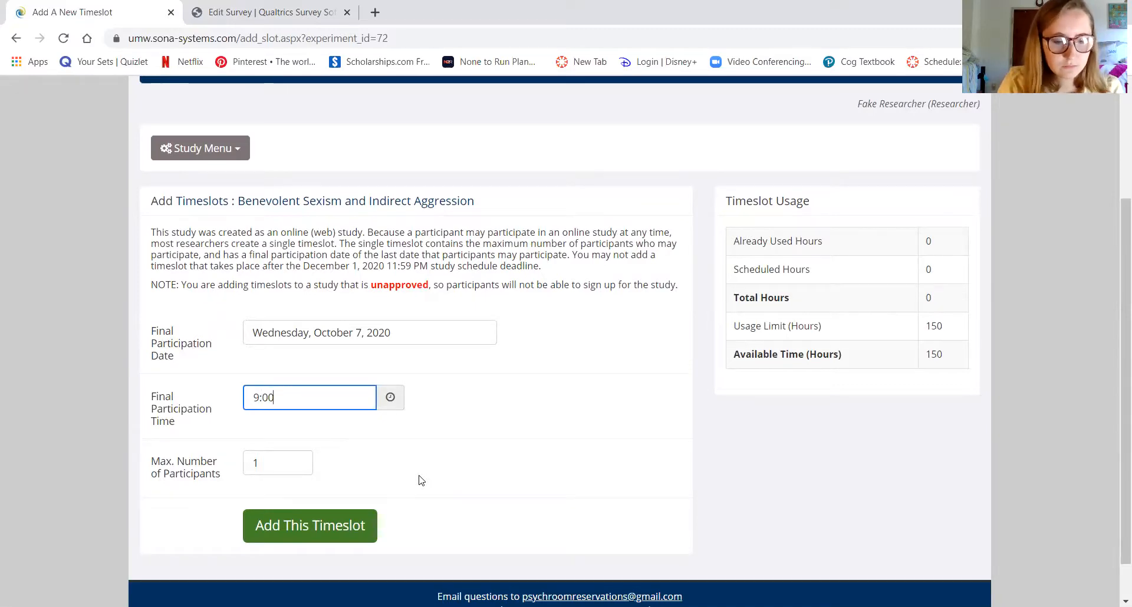
text(AM)
key(BackSpace)
text(M)
click(287, 537)
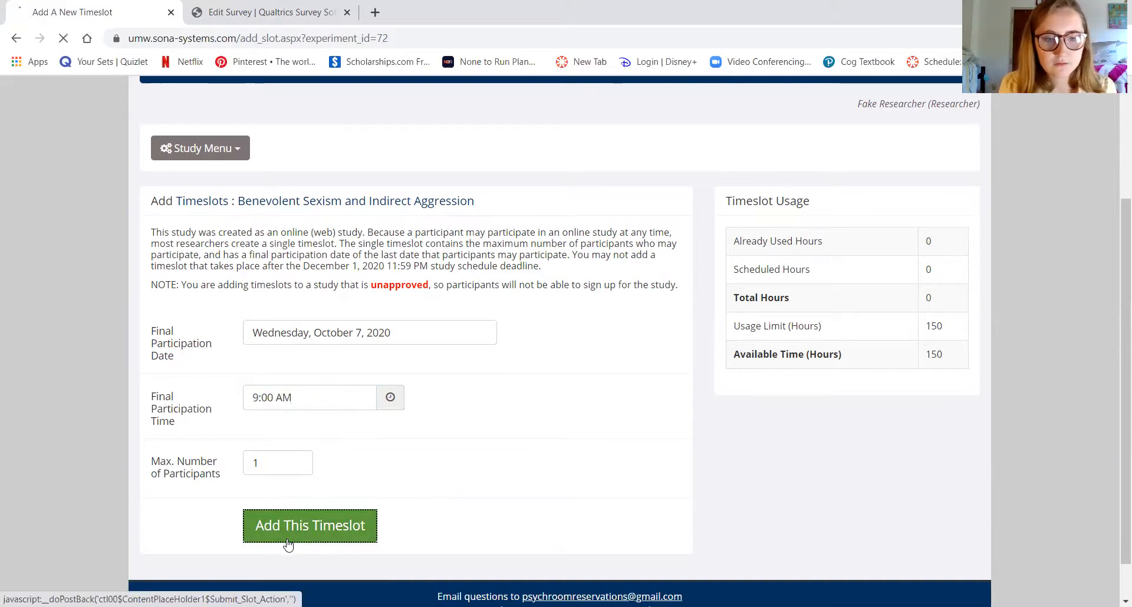
Step: Open the newly added timeslot for modification and update it with its existing settings
scroll(524, 469, down, 2)
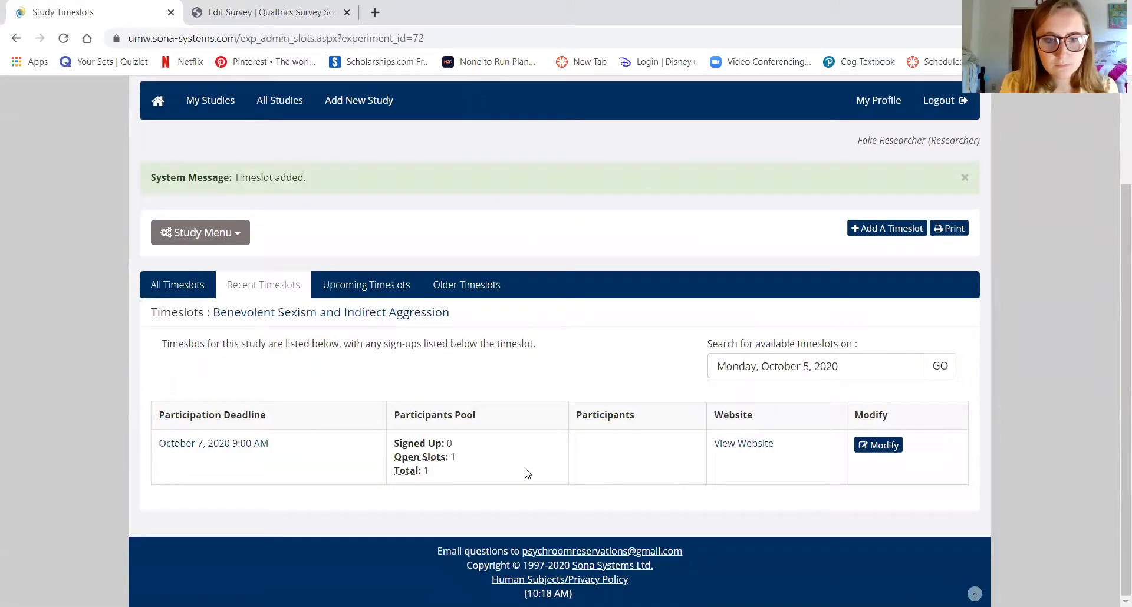
click(880, 448)
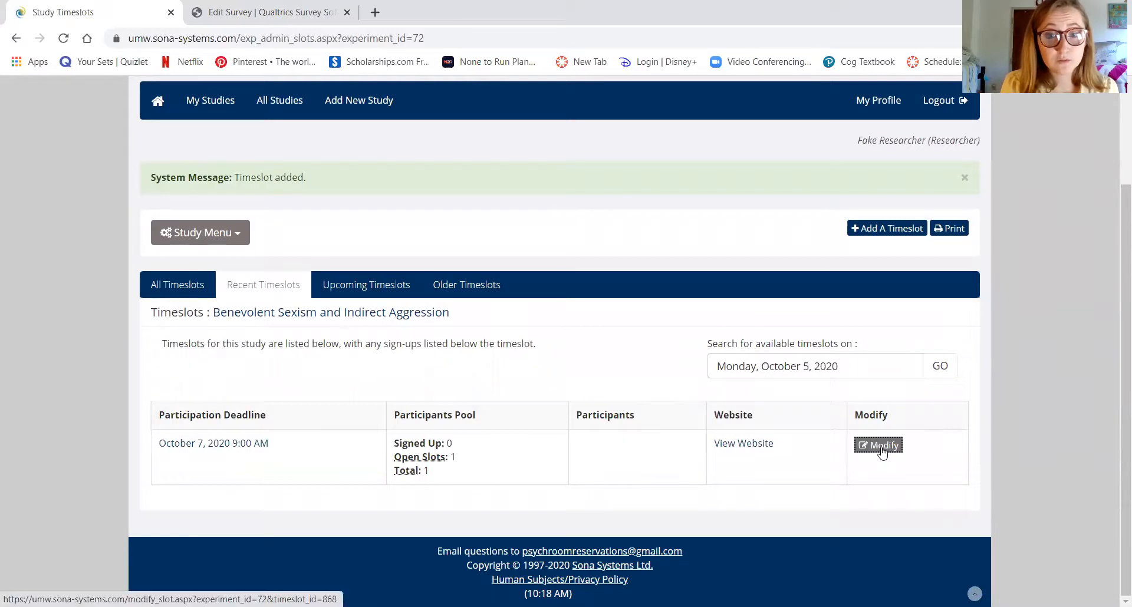
scroll(581, 439, down, 4)
scroll(578, 438, up, 1)
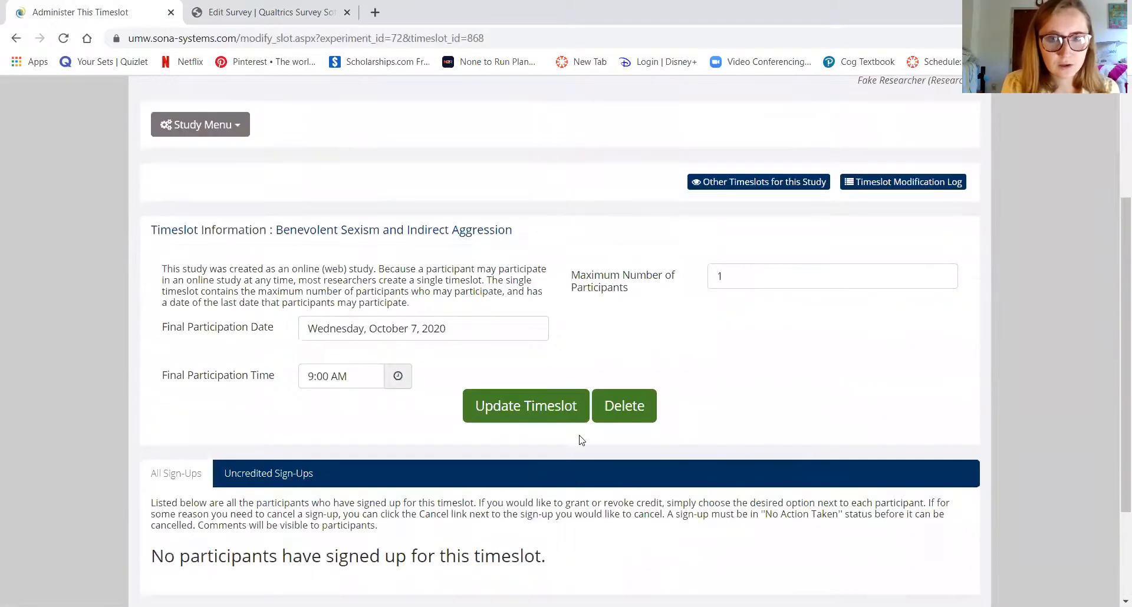
click(557, 424)
scroll(554, 422, down, 2)
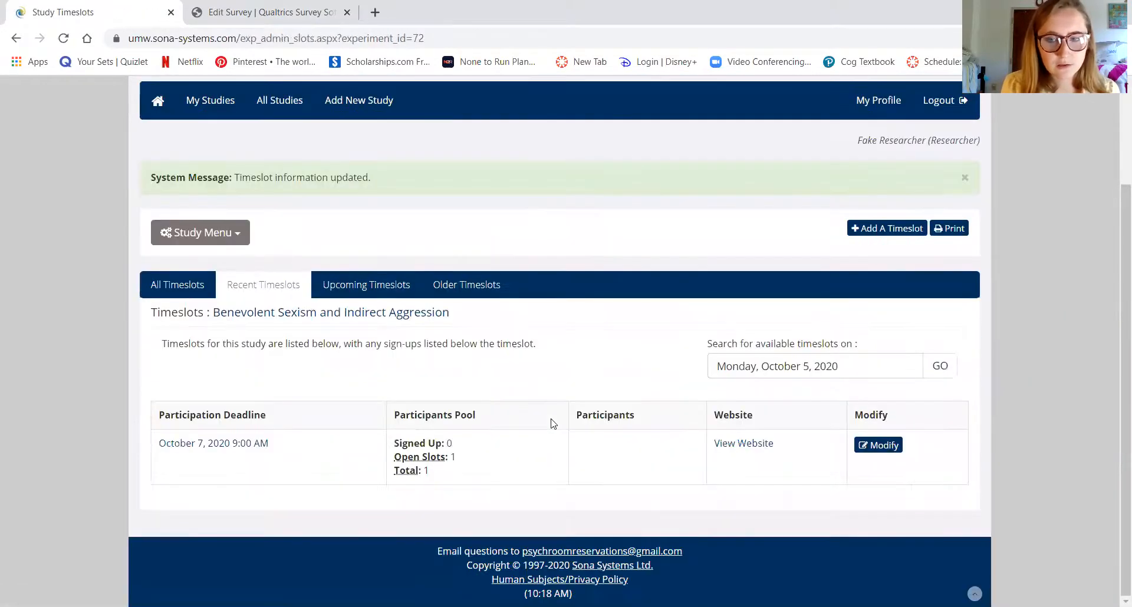
Step: Modify the timeslot to allow a maximum of 100 participants and update it
click(871, 453)
scroll(694, 450, down, 2)
click(750, 323)
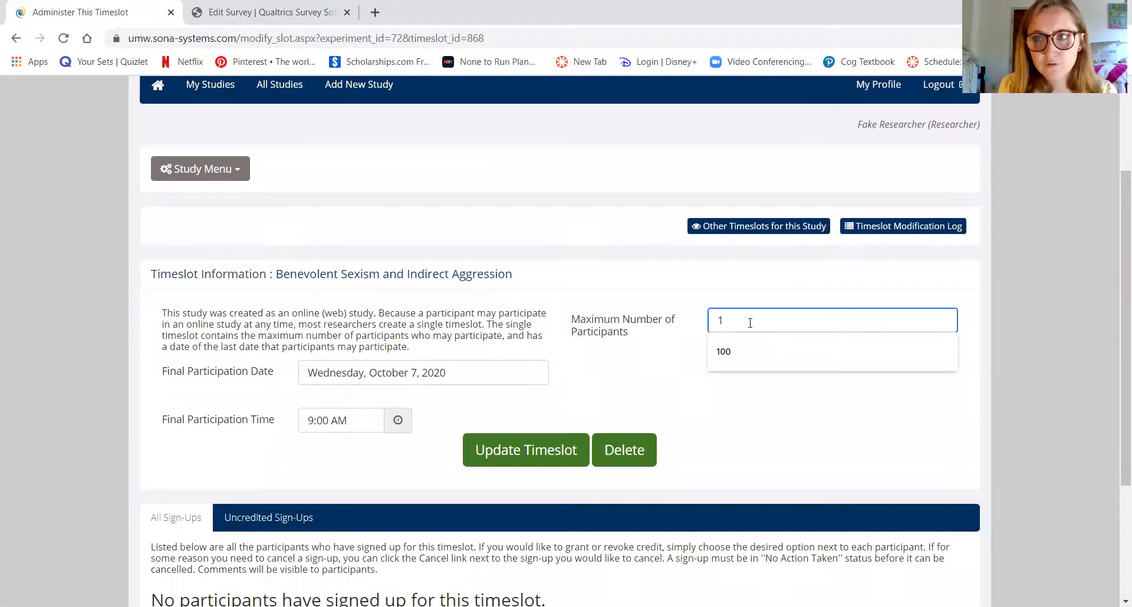
click(756, 352)
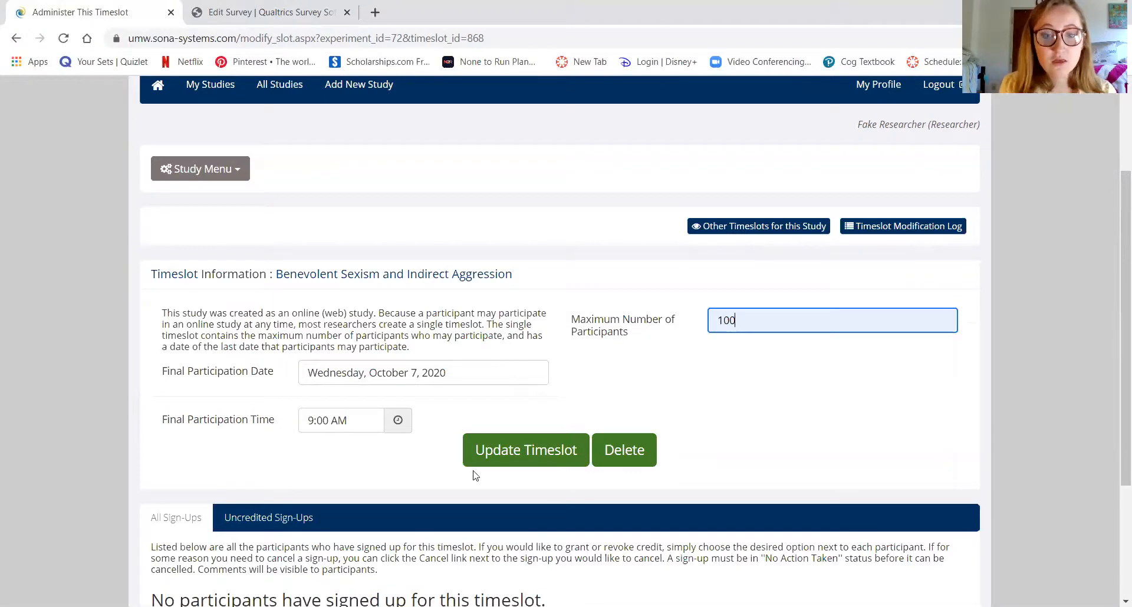
click(554, 458)
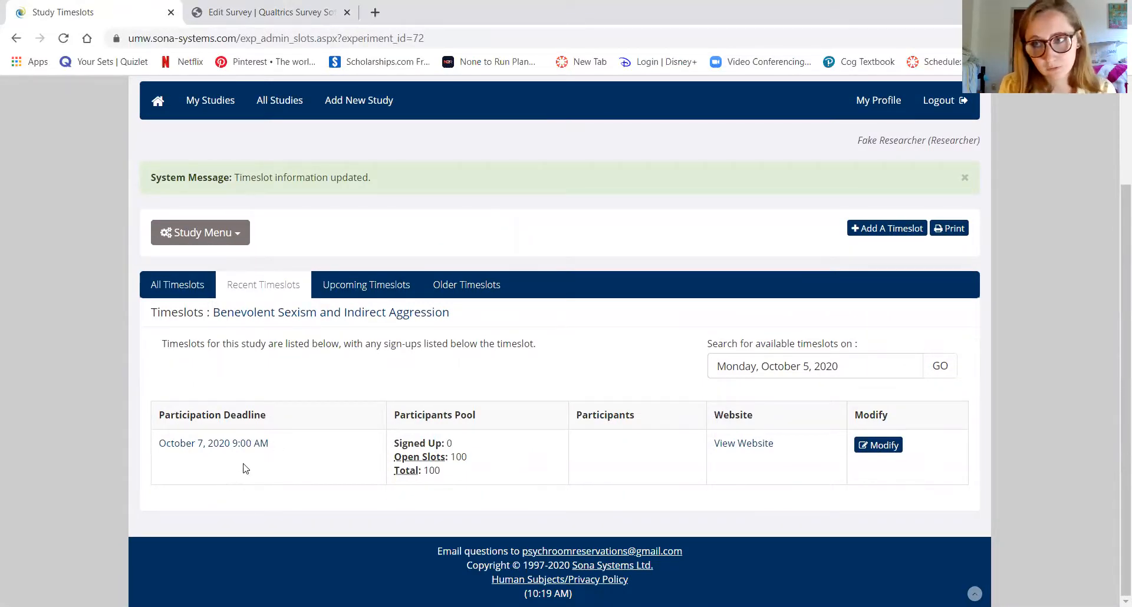
Step: Reopen the study's timeslot list, and return to the Study Information page
scroll(292, 445, up, 1)
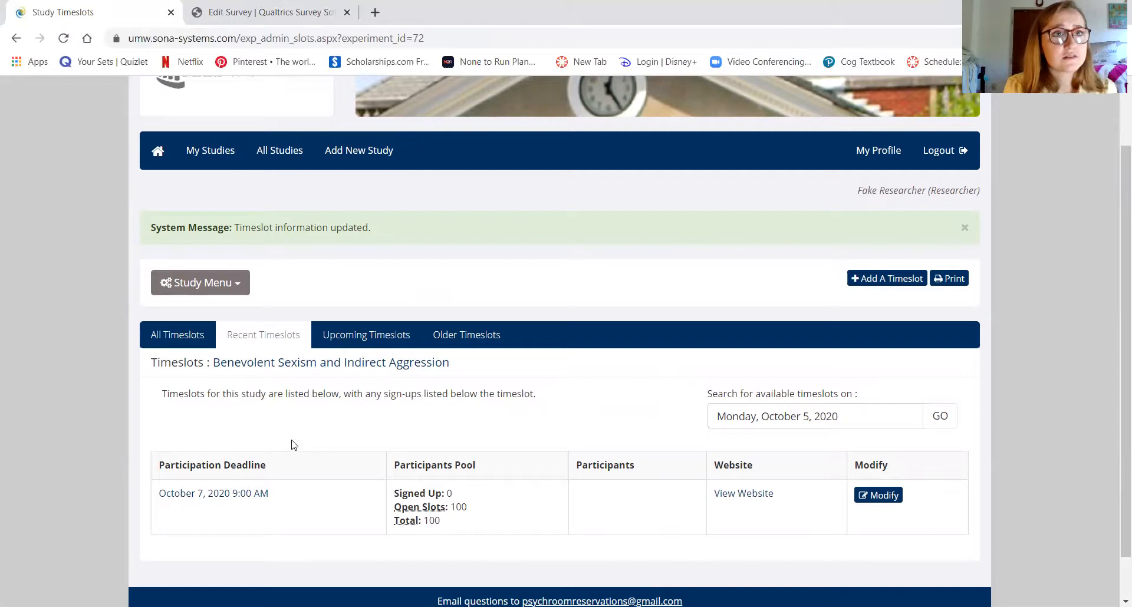
scroll(291, 445, down, 1)
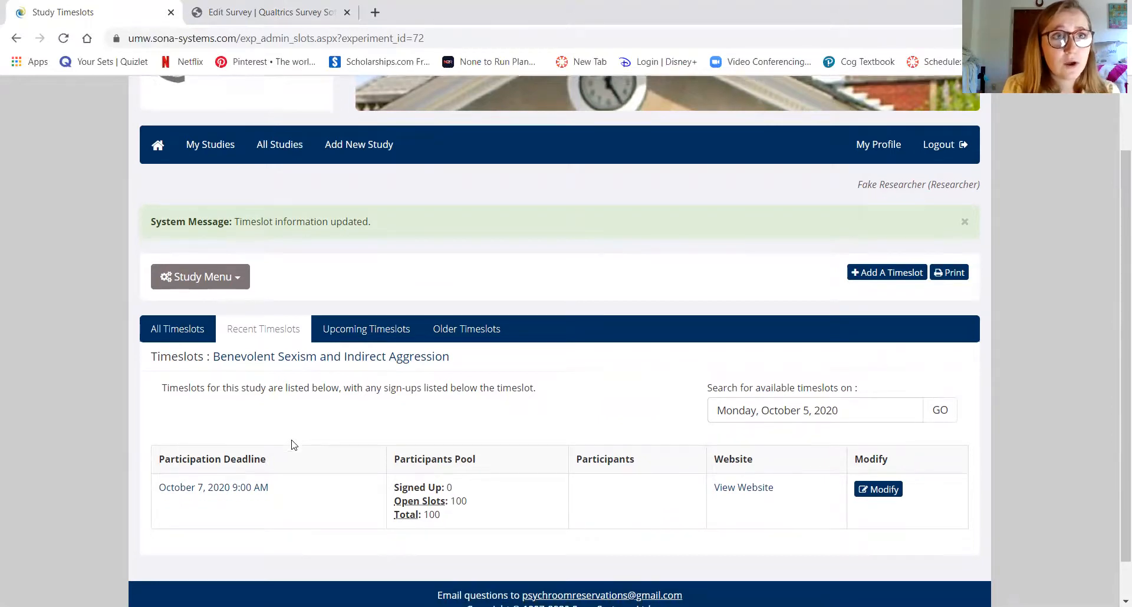
click(224, 231)
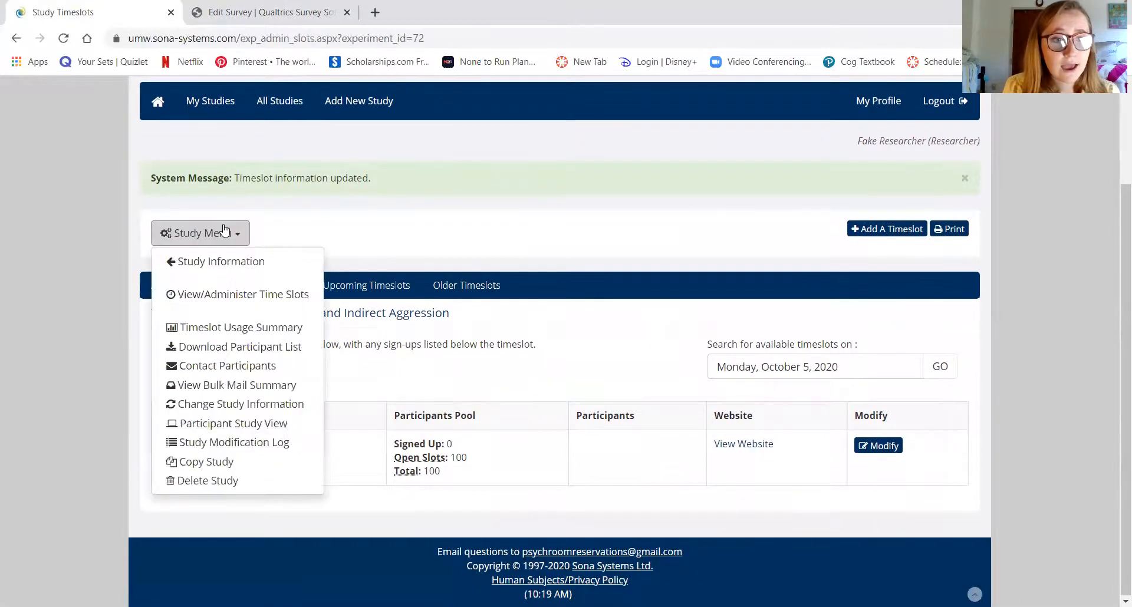
click(217, 295)
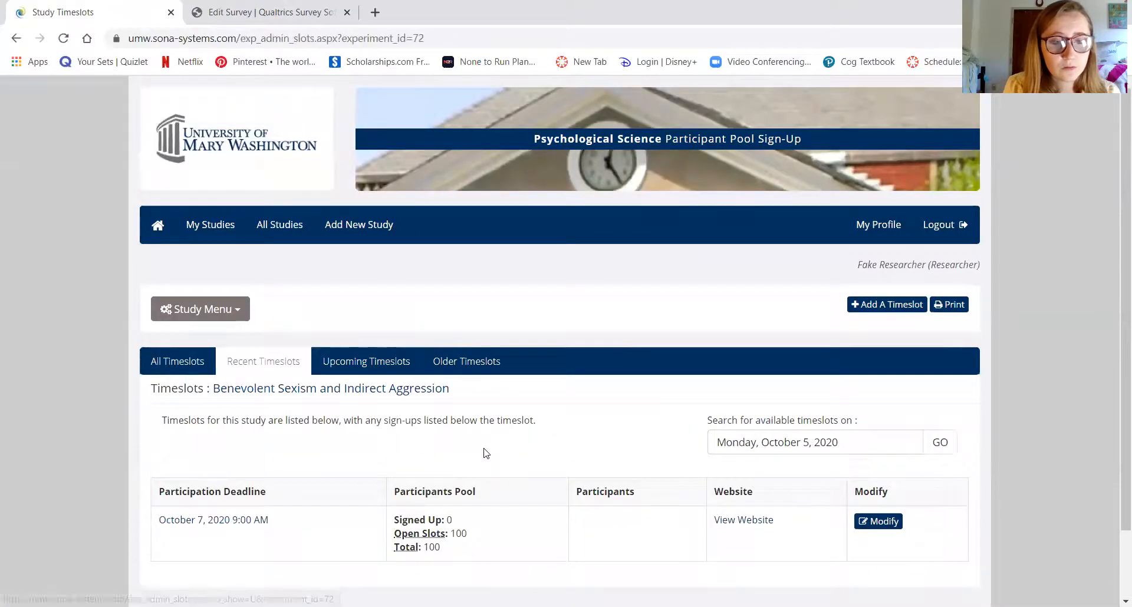
scroll(344, 331, down, 1)
click(212, 242)
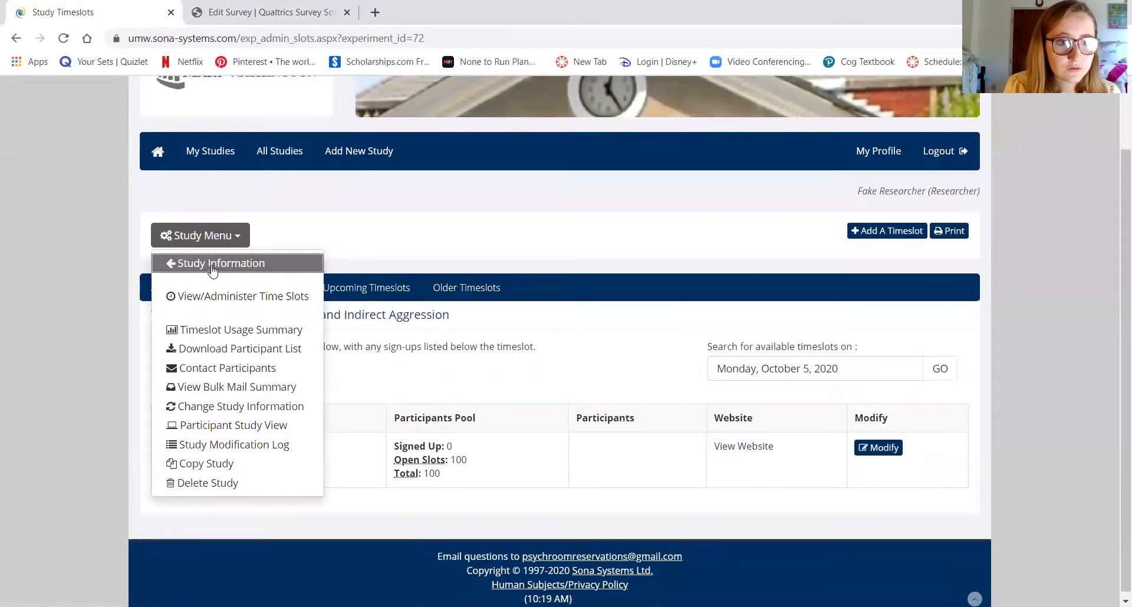
click(213, 264)
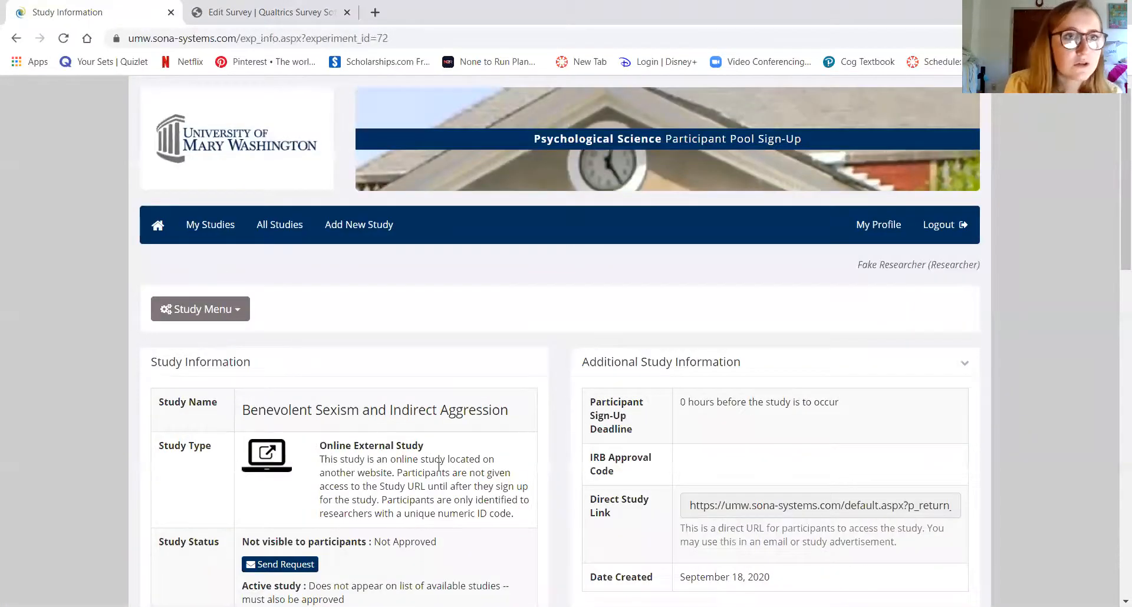
Step: Open the approval request form from the study status and place the cursor in its message box
scroll(439, 466, down, 3)
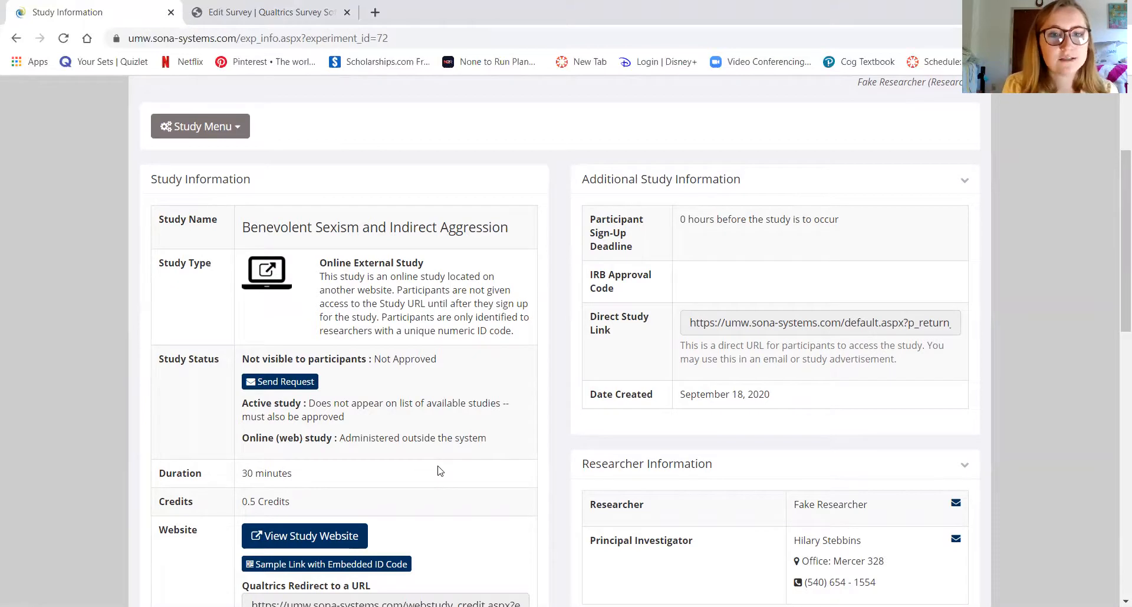
scroll(439, 471, up, 1)
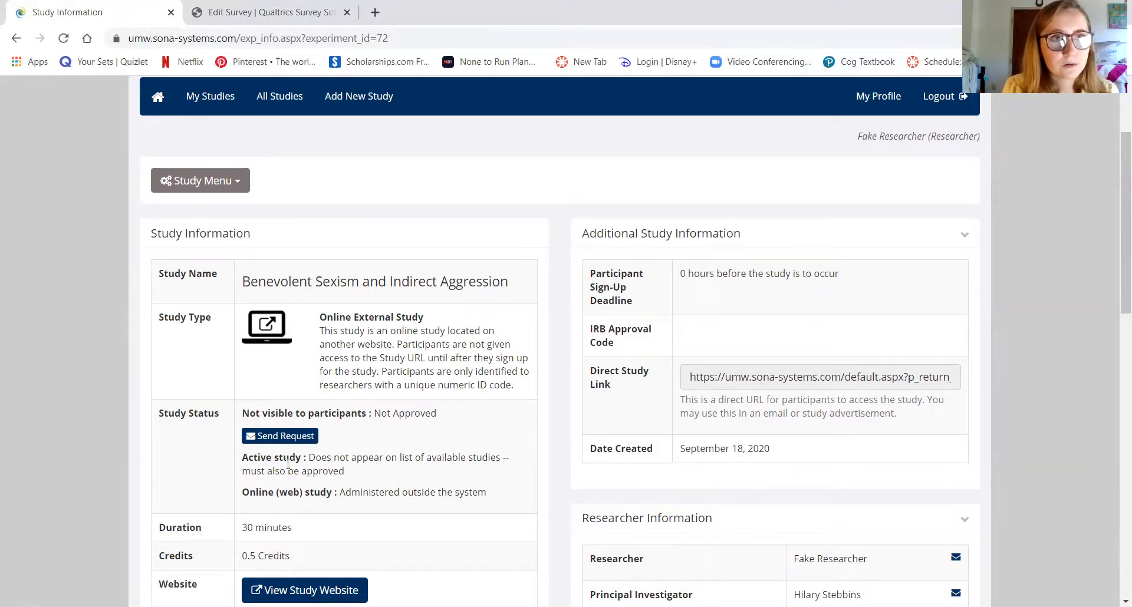
click(291, 440)
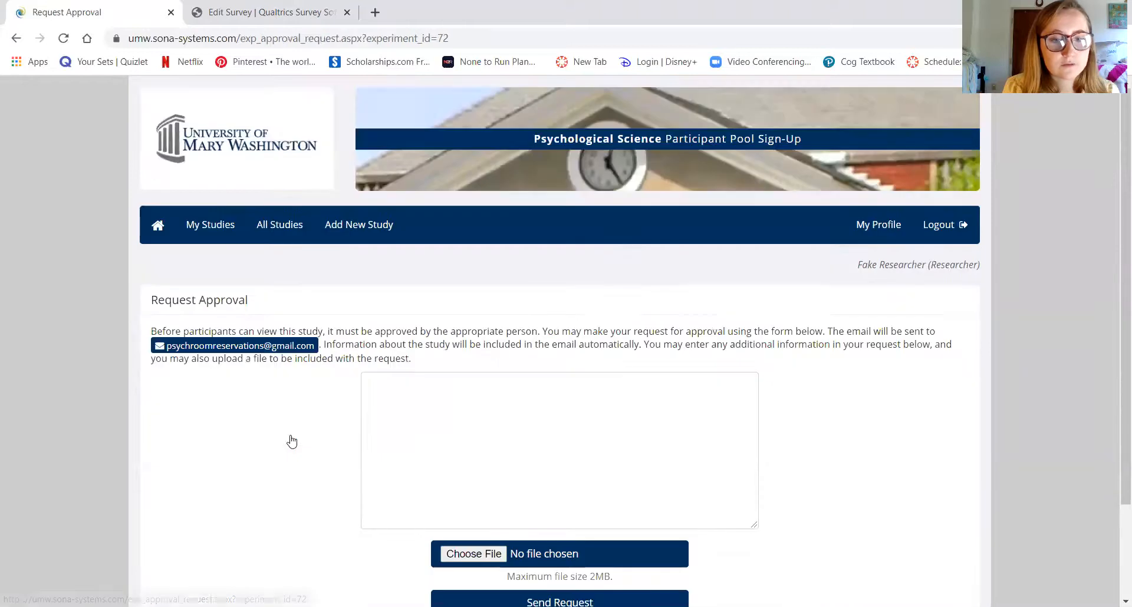
click(582, 435)
scroll(583, 435, down, 2)
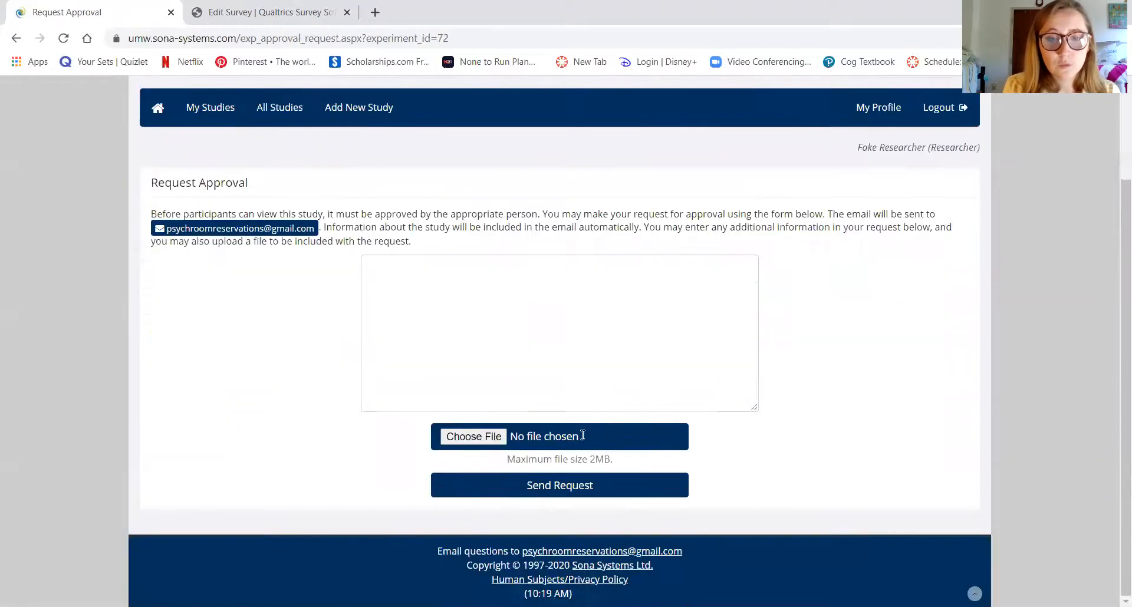